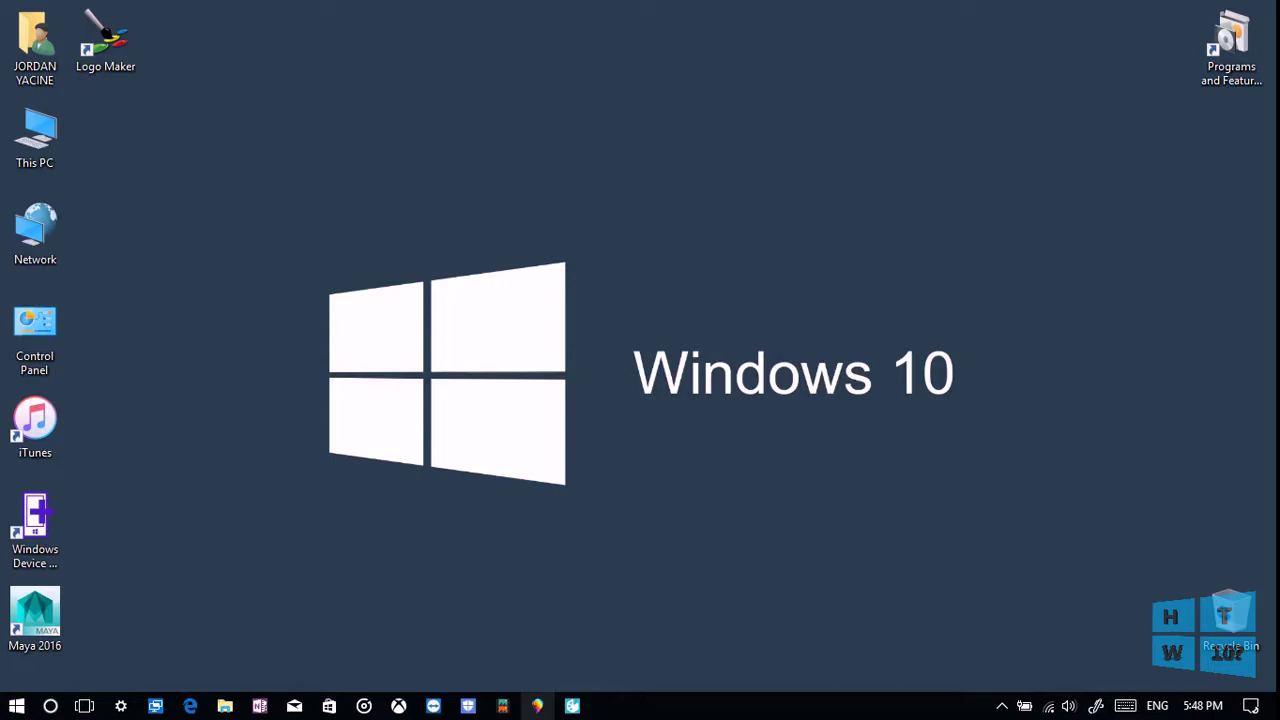
Launch Paint 3D and start a new blank project from the Welcome screen.
{"action": "left_click", "coordinate": [537, 706]}
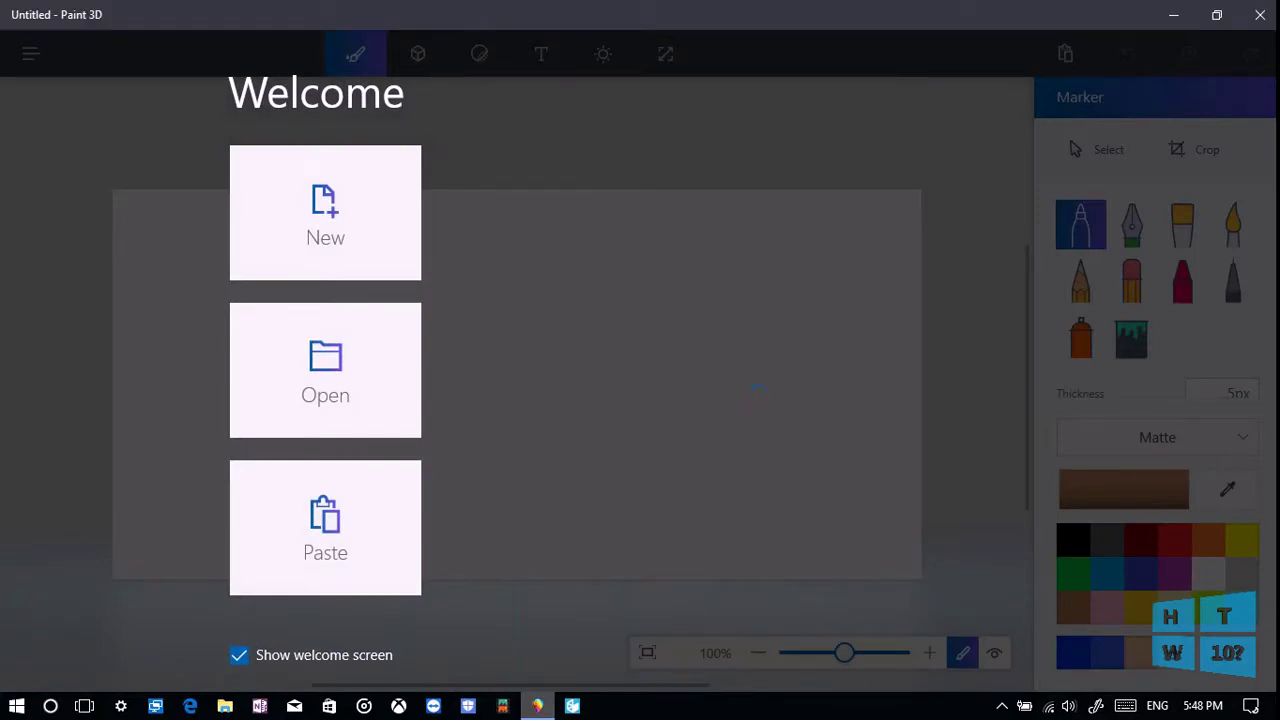
{"action": "key", "text": "Up"}
{"action": "key", "text": "Up"}
{"action": "key", "text": "Up"}
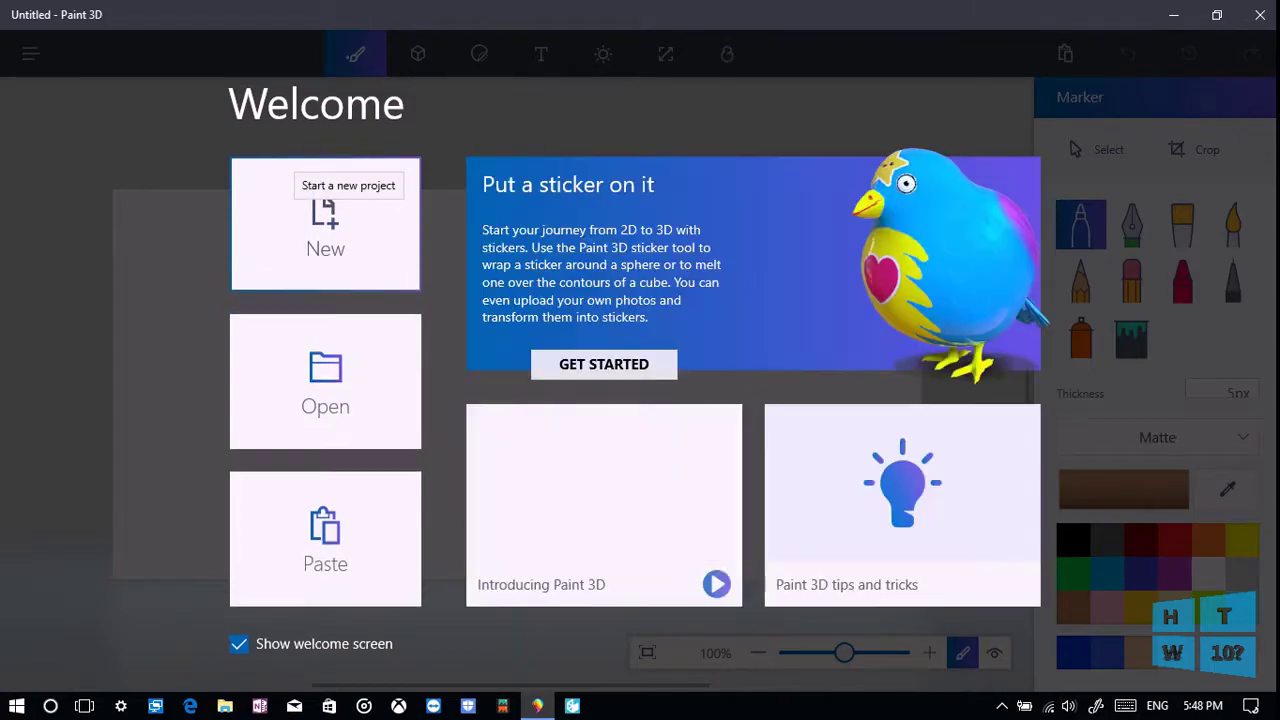
{"action": "key", "text": "Return"}
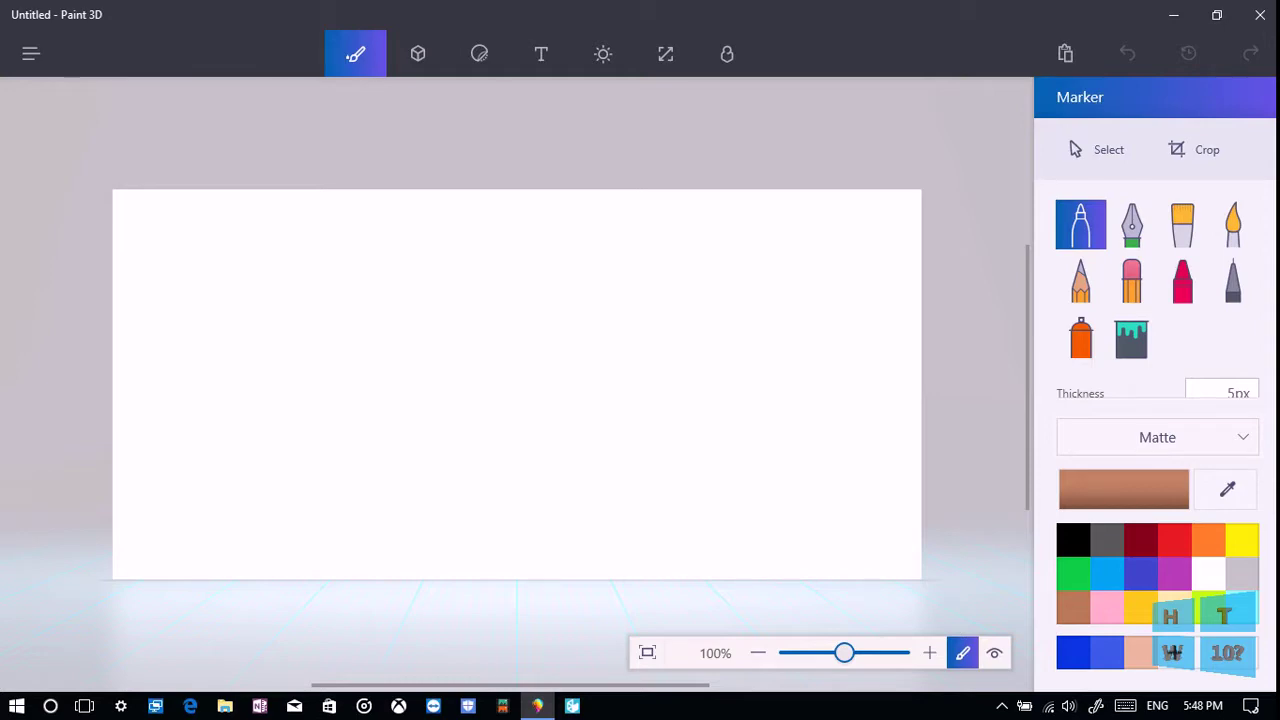
Browse the toolbar tabs, apply the Sky lighting filter, and show the custom stickers panel.
{"action": "left_click", "coordinate": [418, 53]}
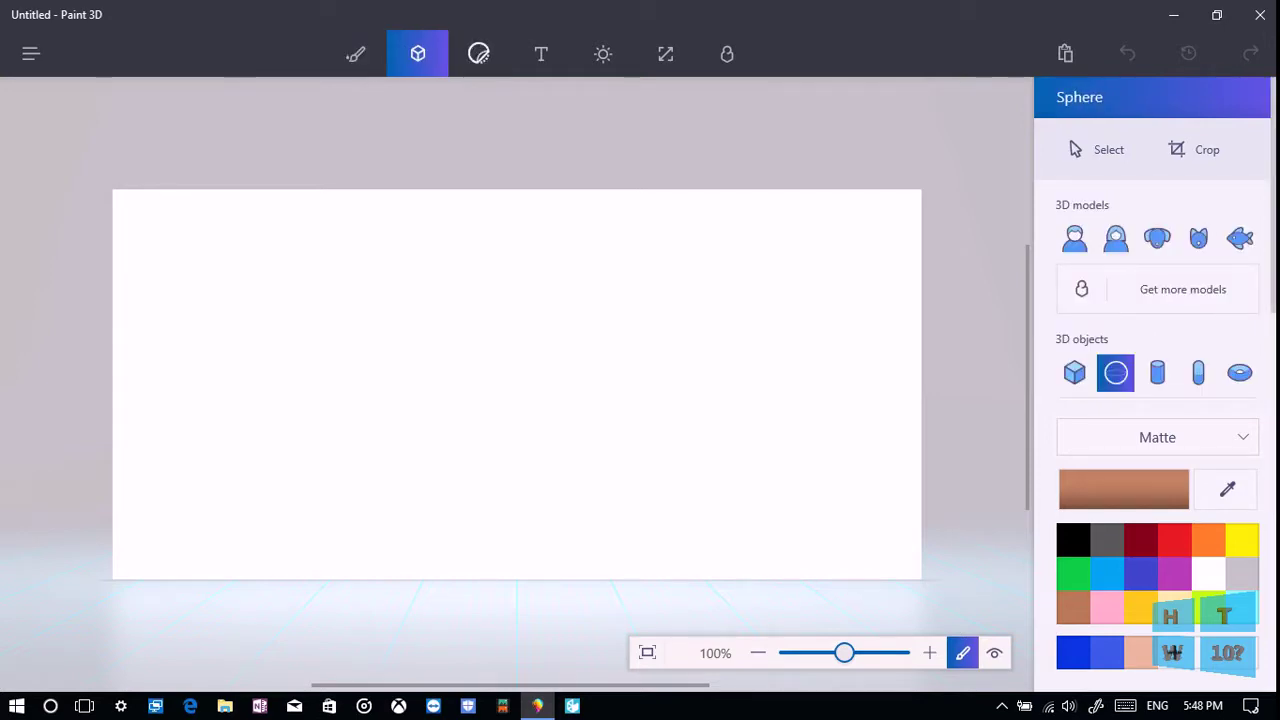
{"action": "left_click", "coordinate": [479, 53]}
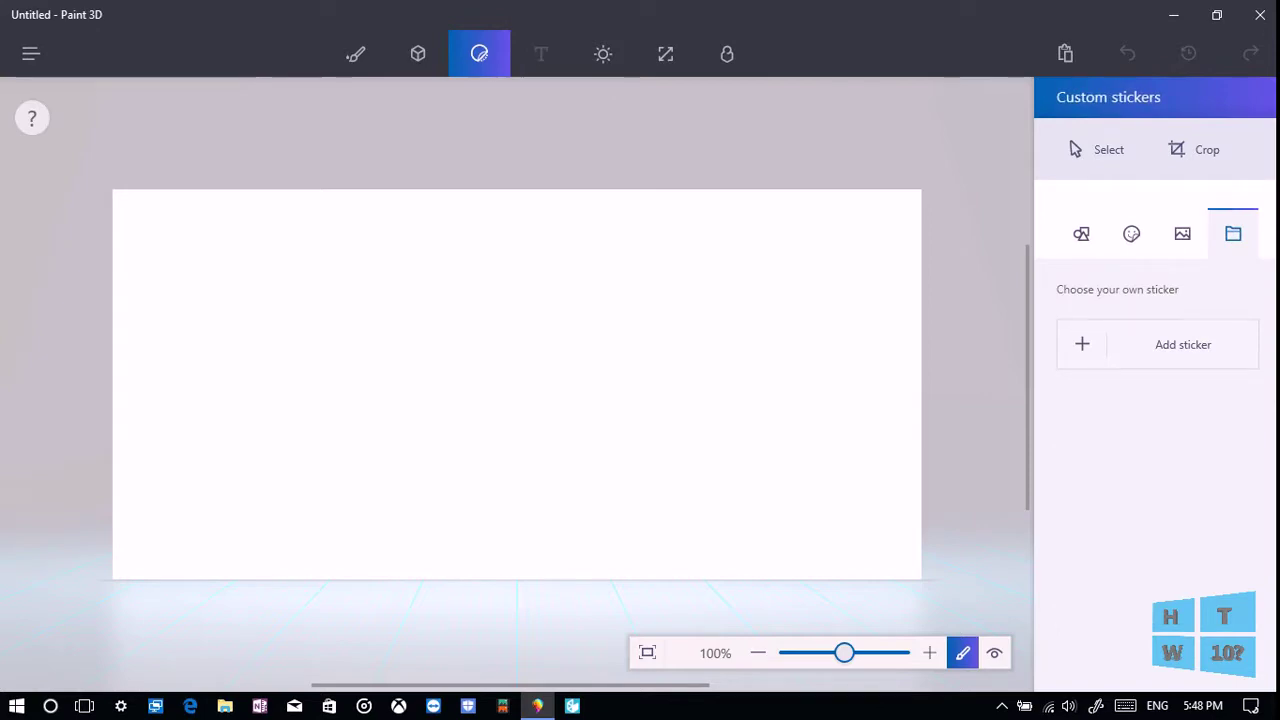
{"action": "left_click", "coordinate": [541, 53]}
{"action": "left_click", "coordinate": [603, 53]}
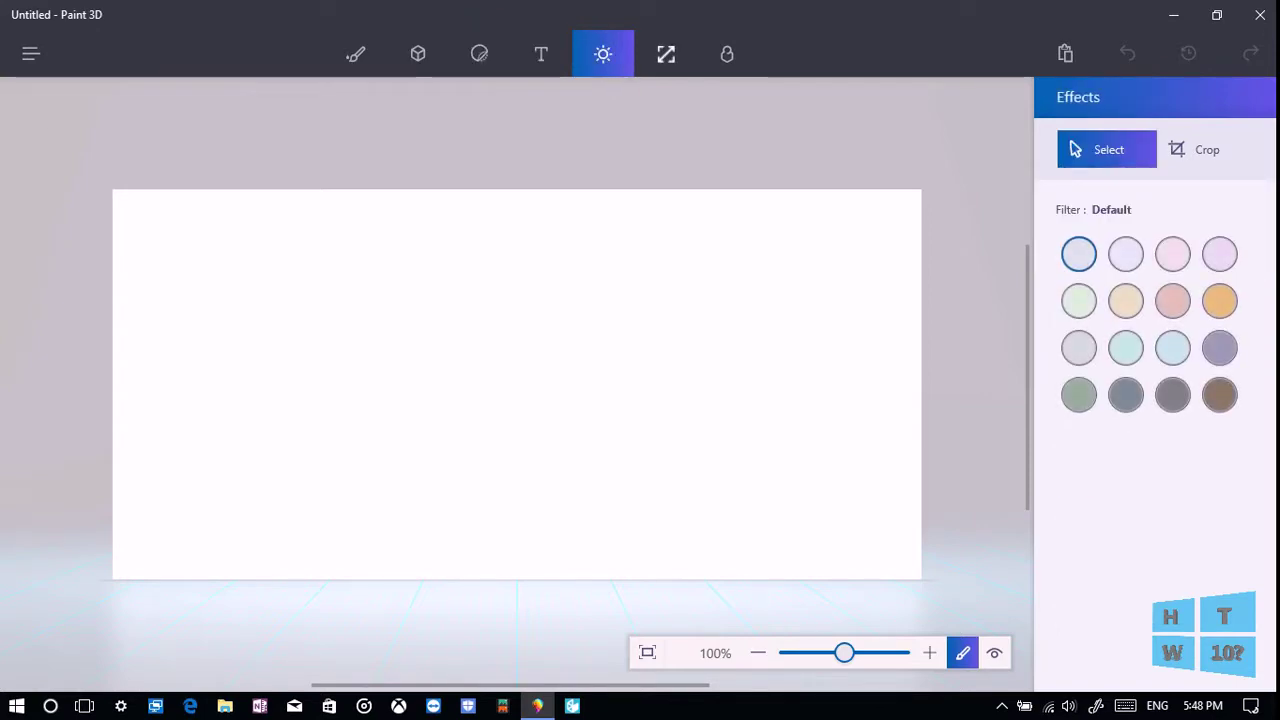
{"action": "left_click", "coordinate": [666, 53]}
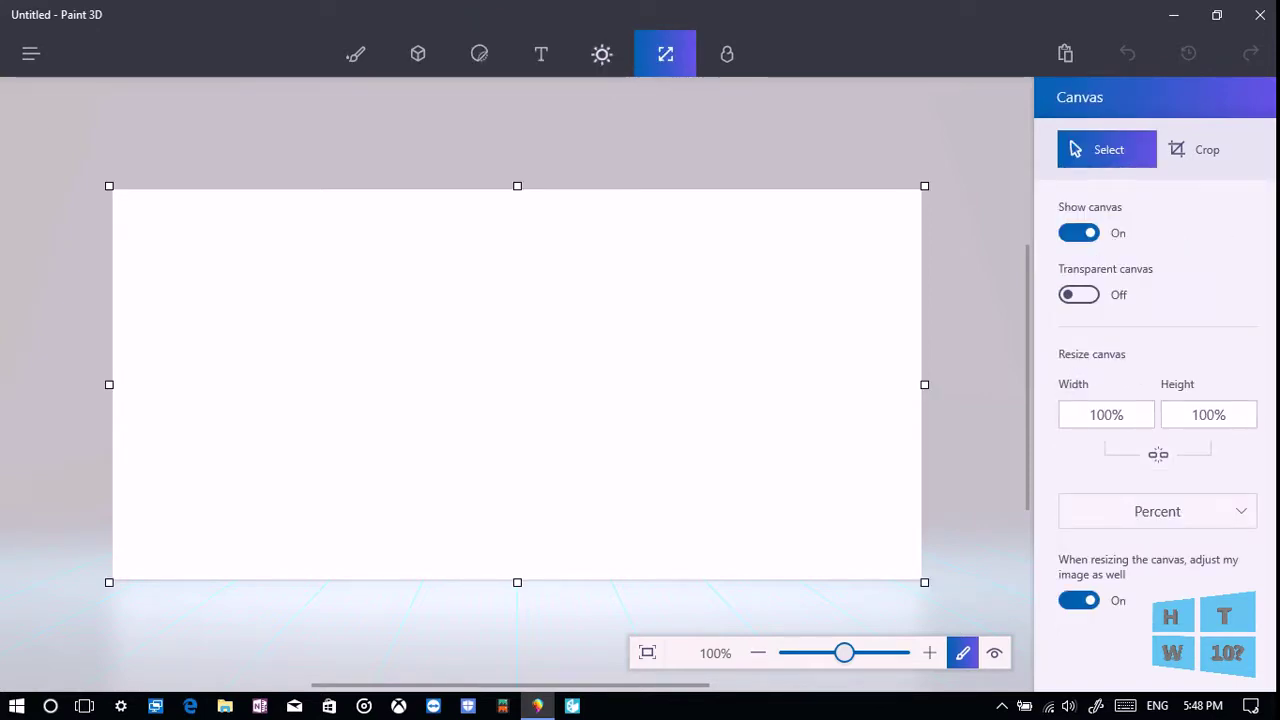
{"action": "left_click", "coordinate": [603, 53]}
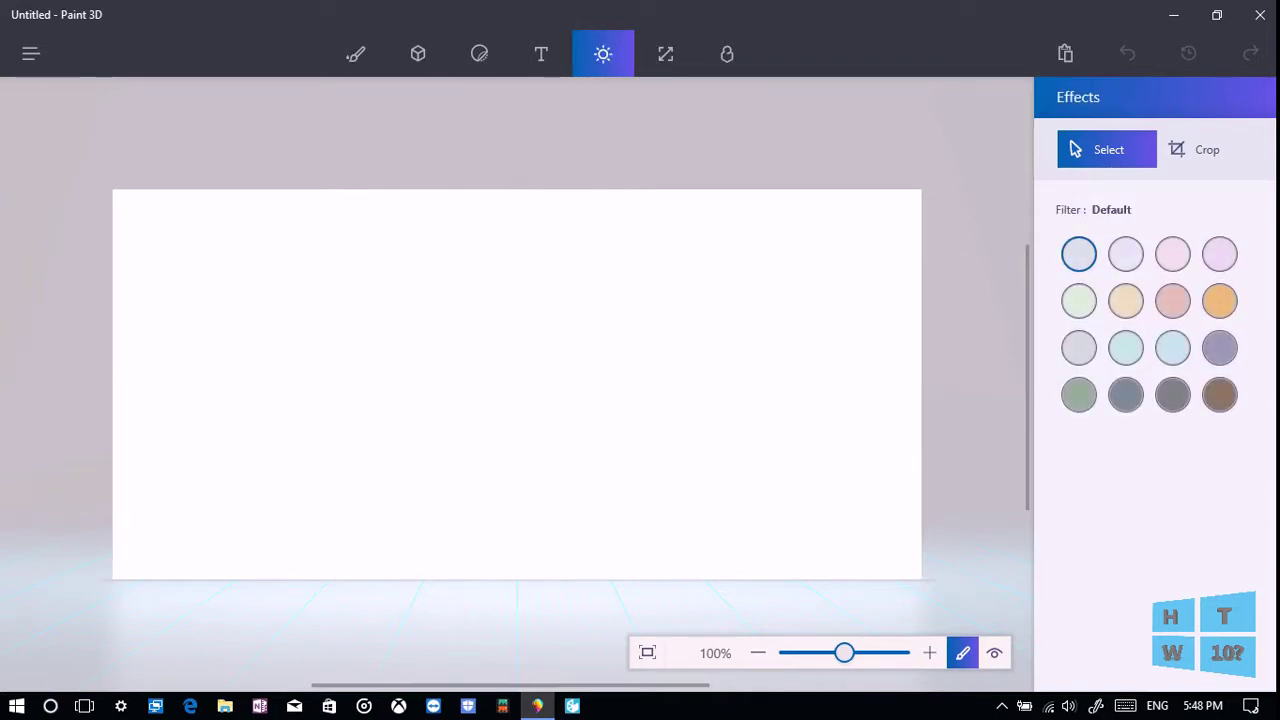
{"action": "left_click", "coordinate": [1173, 347]}
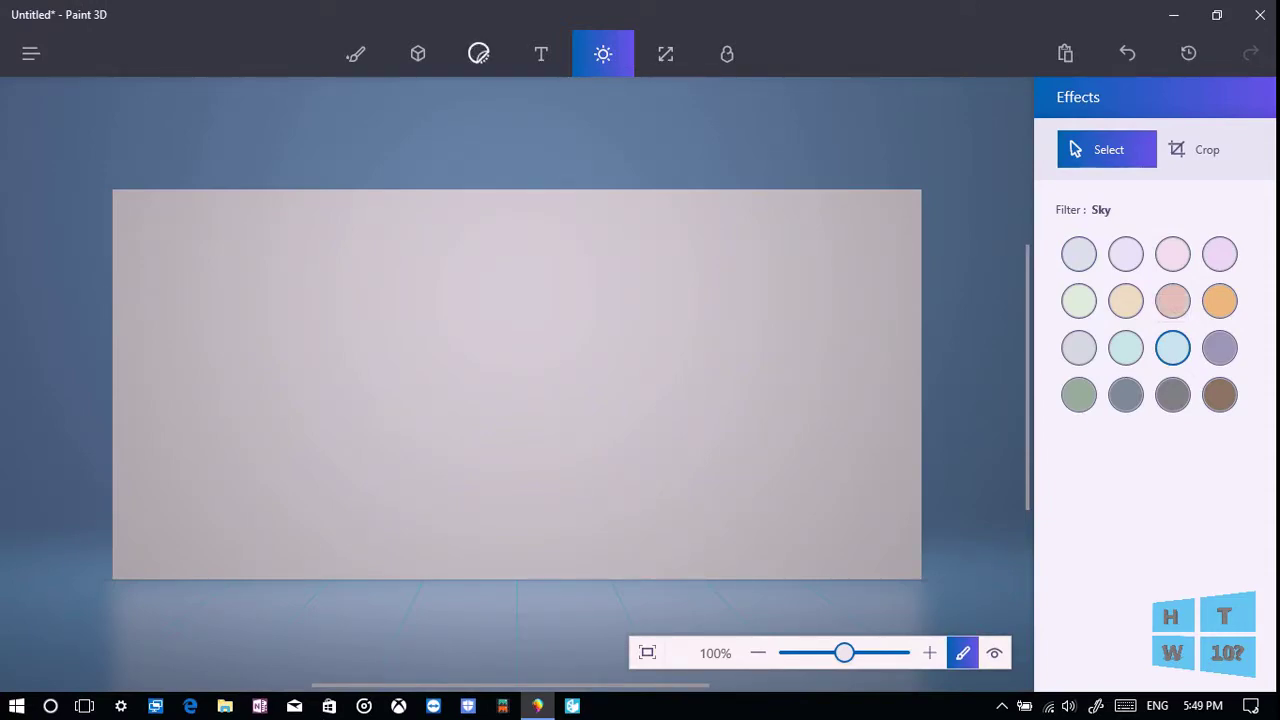
{"action": "left_click", "coordinate": [479, 53]}
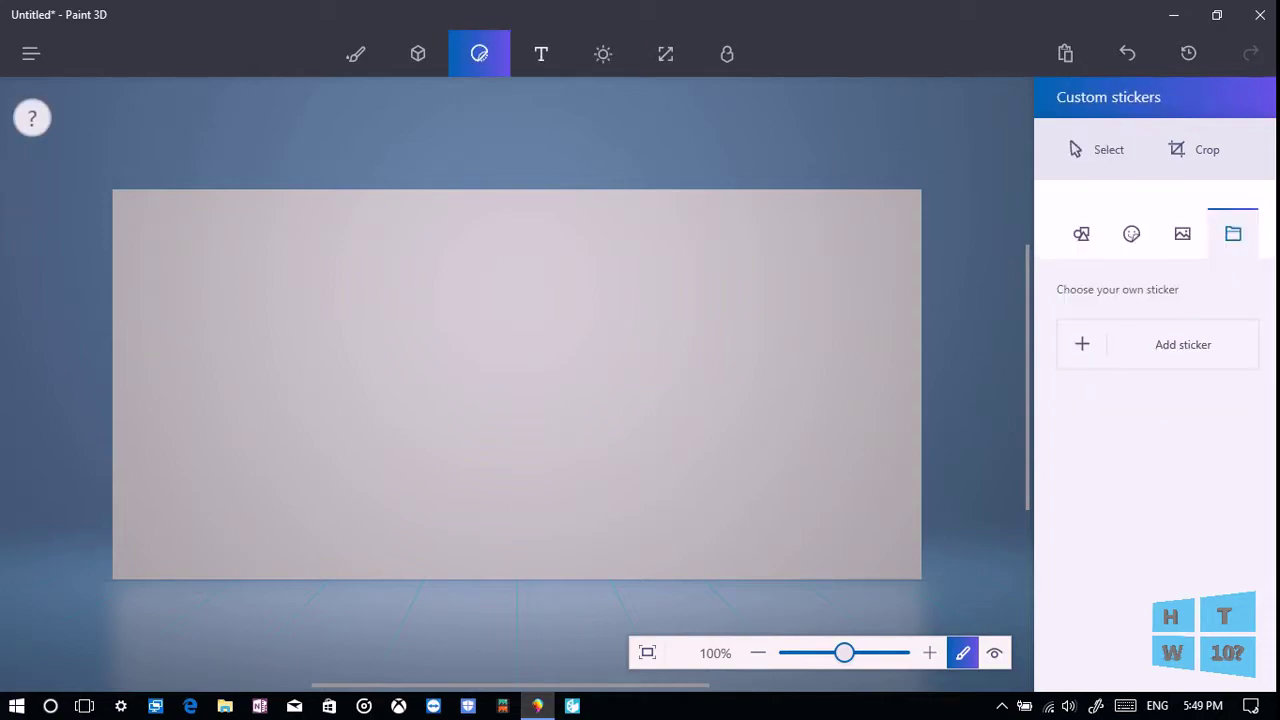
Add the stone arches wallpaper as a custom sticker covering the canvas.
{"action": "left_click", "coordinate": [1183, 344]}
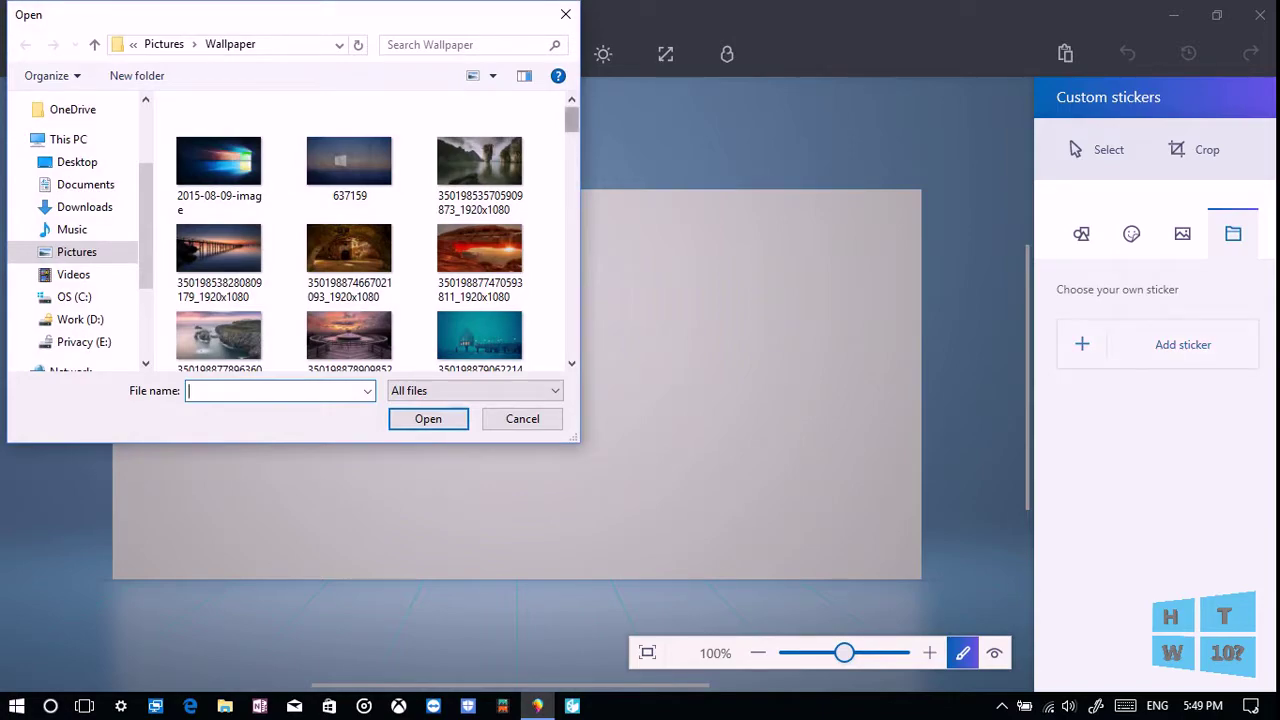
{"action": "scroll", "coordinate": [370, 230], "scroll_direction": "down", "scroll_amount": 1}
{"action": "double_click", "coordinate": [479, 283]}
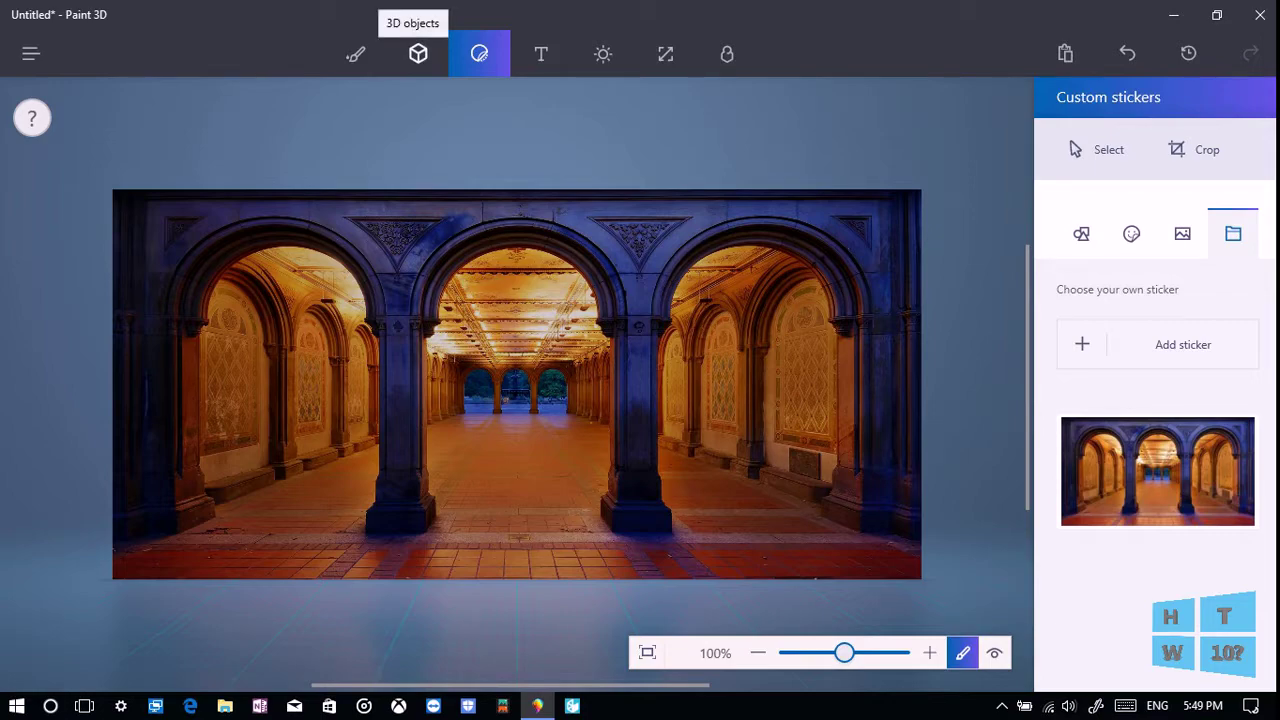
Place a Man 3D model under the left arch, nudged up-left and slightly taller and wider.
{"action": "left_click", "coordinate": [418, 53]}
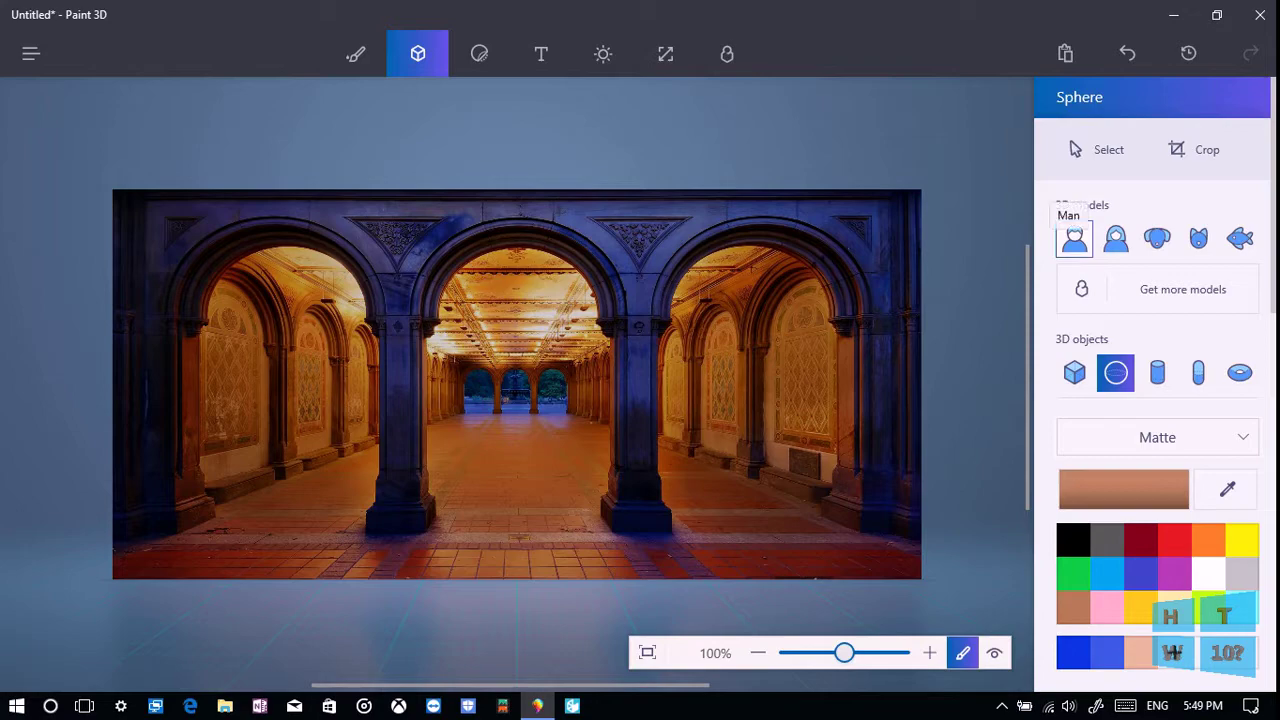
{"action": "left_click", "coordinate": [1074, 238]}
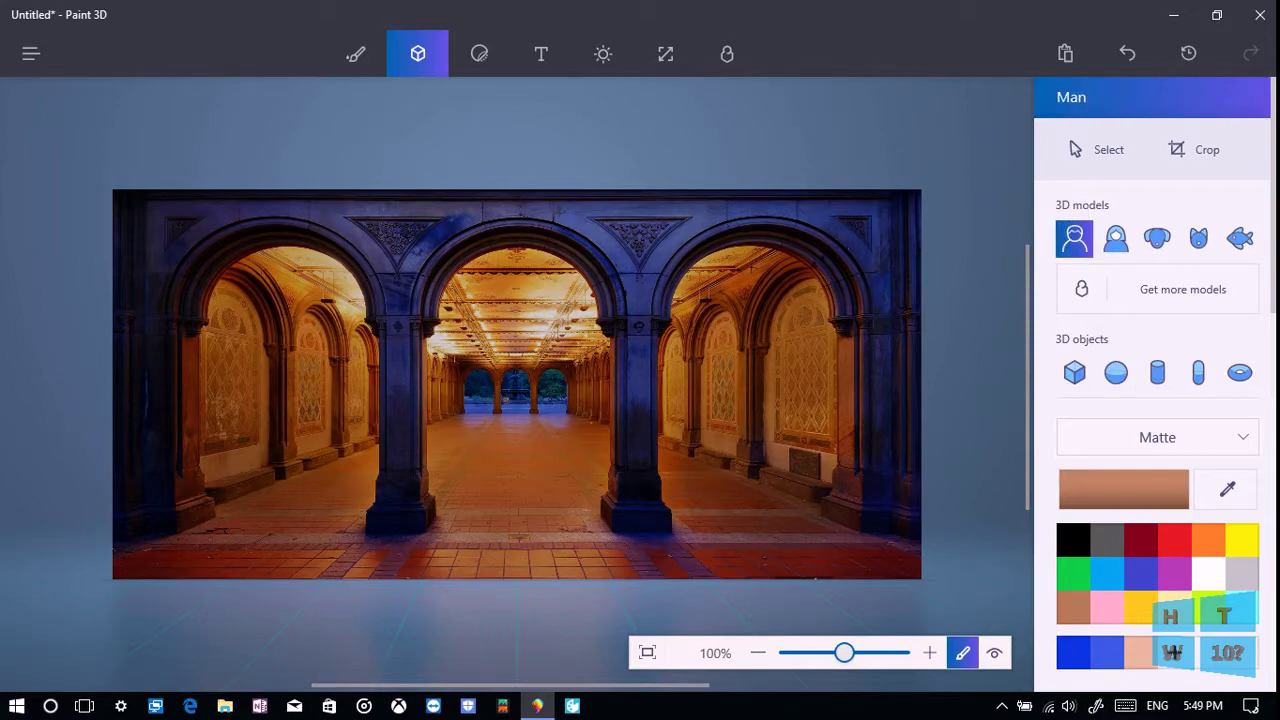
{"action": "left_click", "coordinate": [340, 440]}
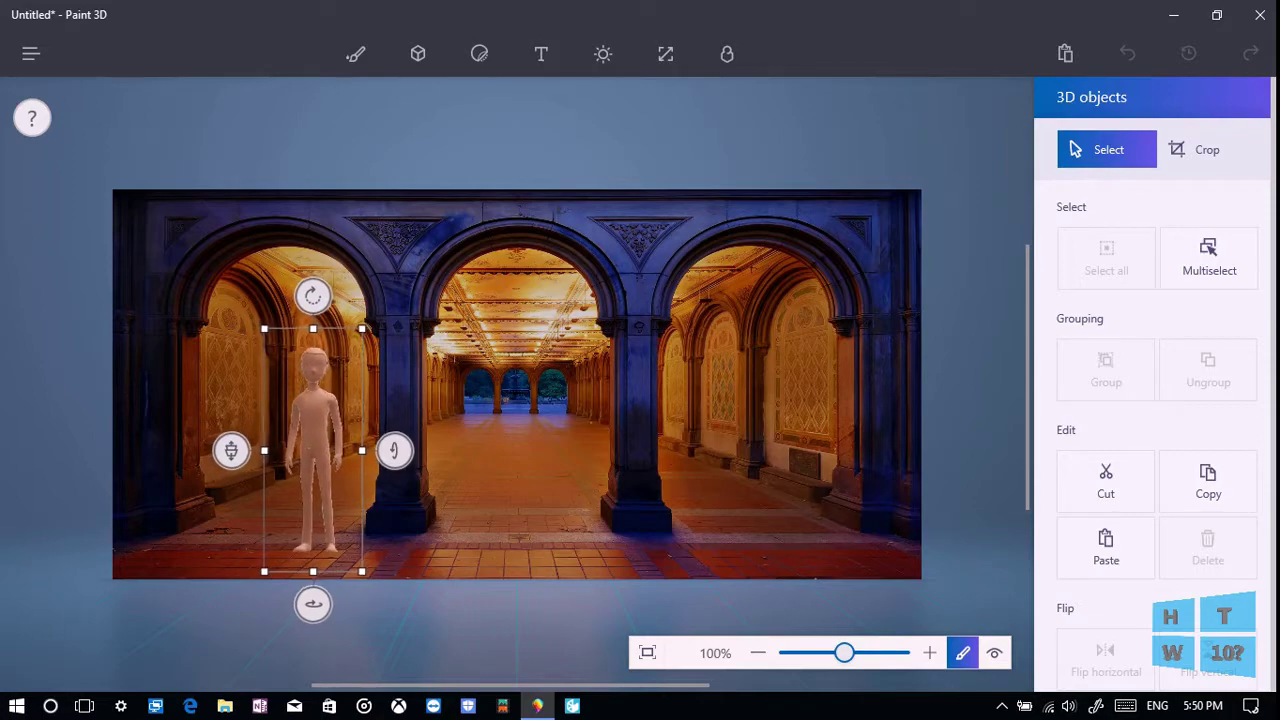
{"action": "left_click_drag", "start_coordinate": [323, 578], "coordinate": [308, 573]}
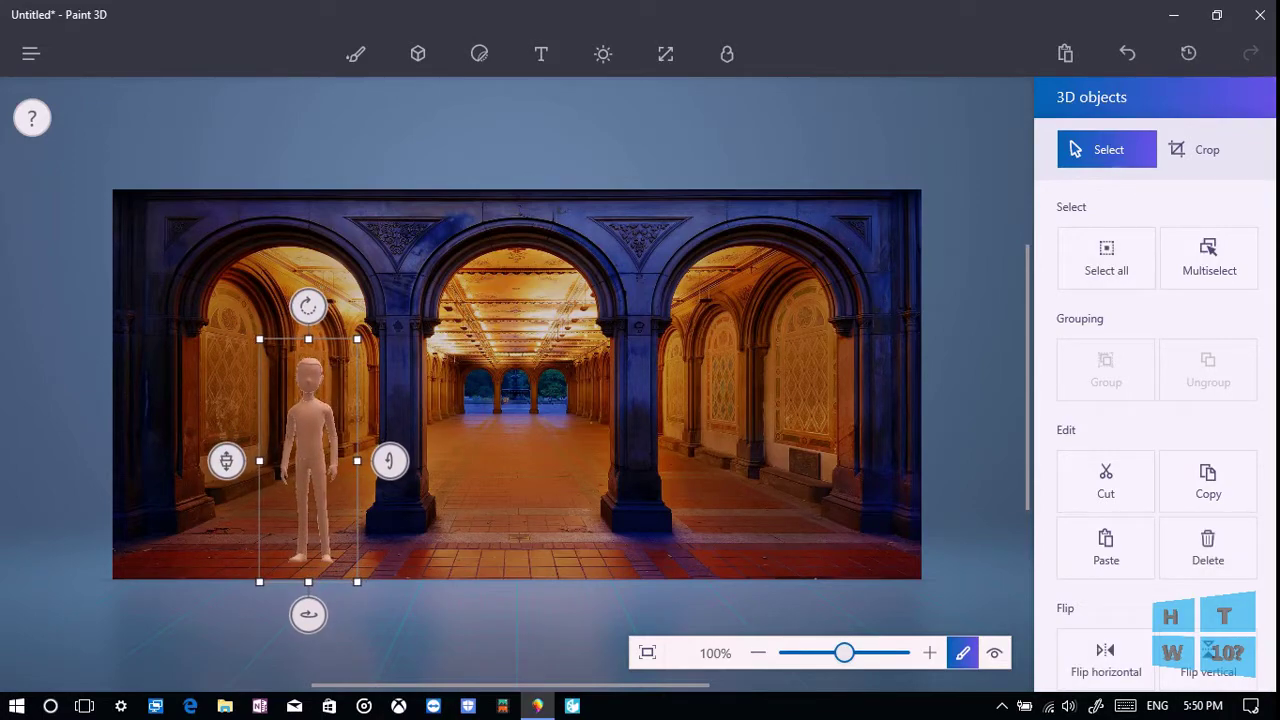
{"action": "left_click_drag", "start_coordinate": [308, 339], "coordinate": [308, 325]}
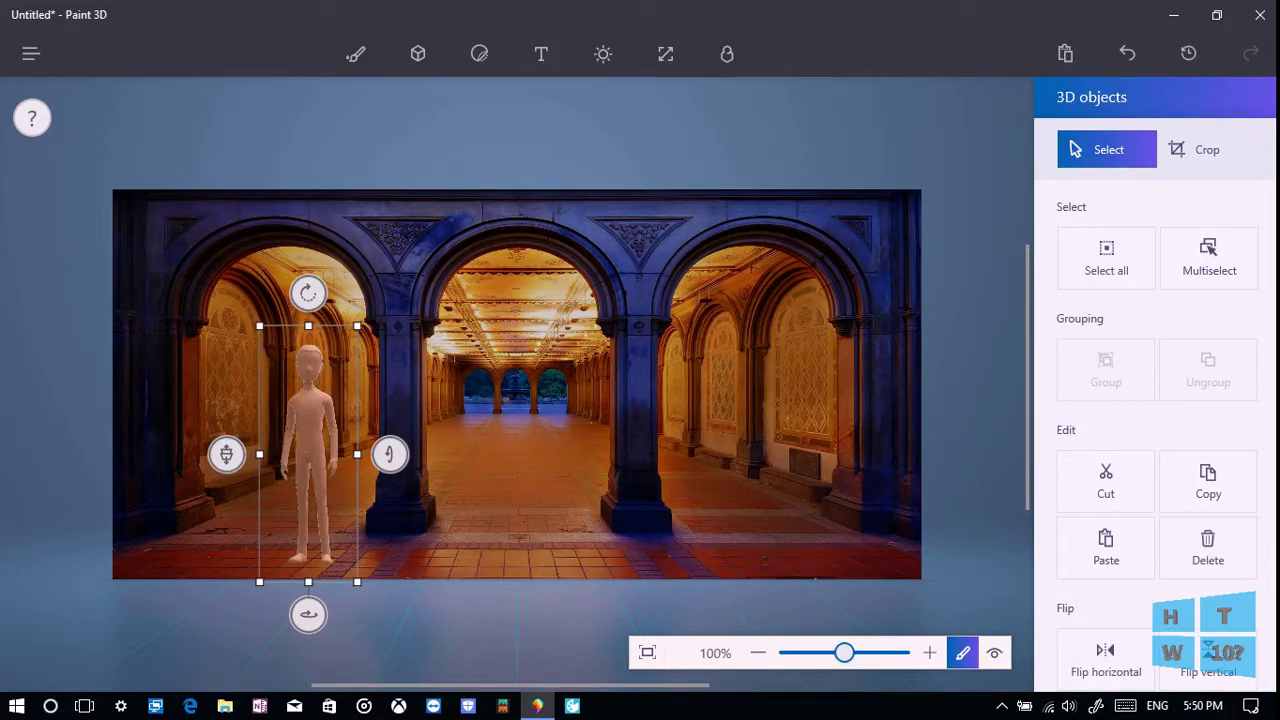
{"action": "left_click_drag", "start_coordinate": [259, 454], "coordinate": [250, 454]}
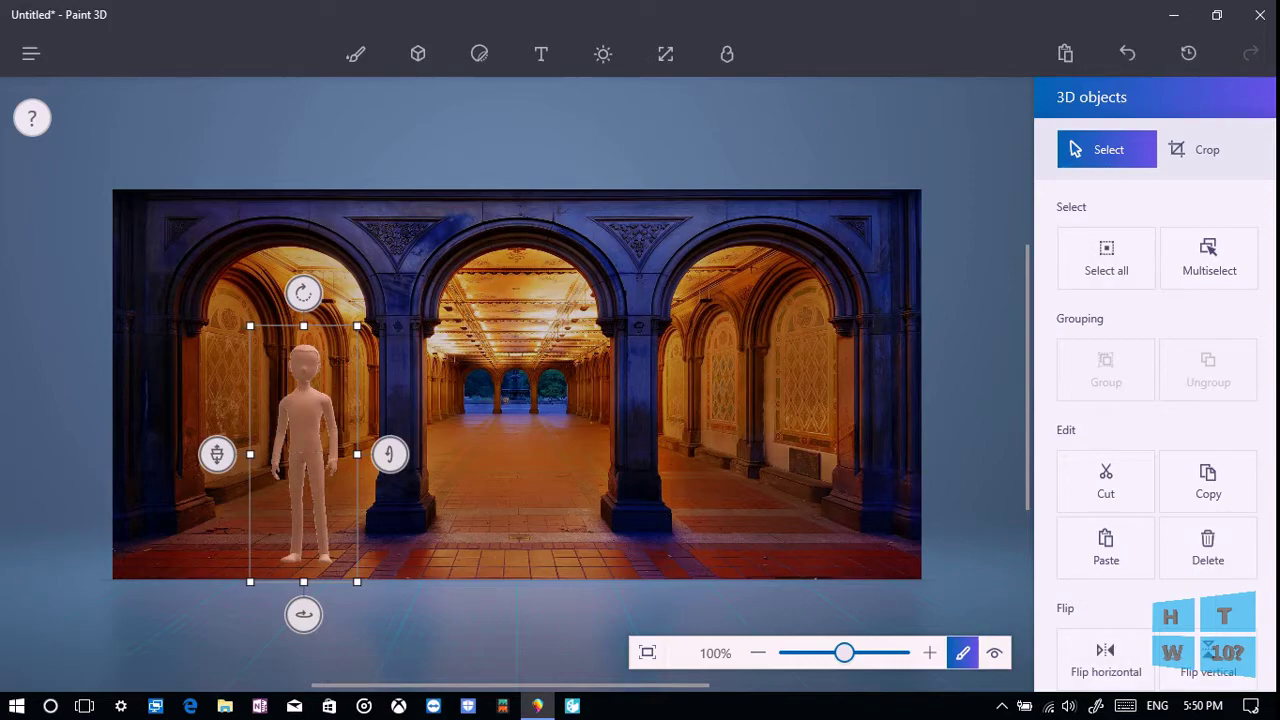
Place a Woman 3D model under the central arch, shifted just right of the pillar.
{"action": "left_click", "coordinate": [418, 53]}
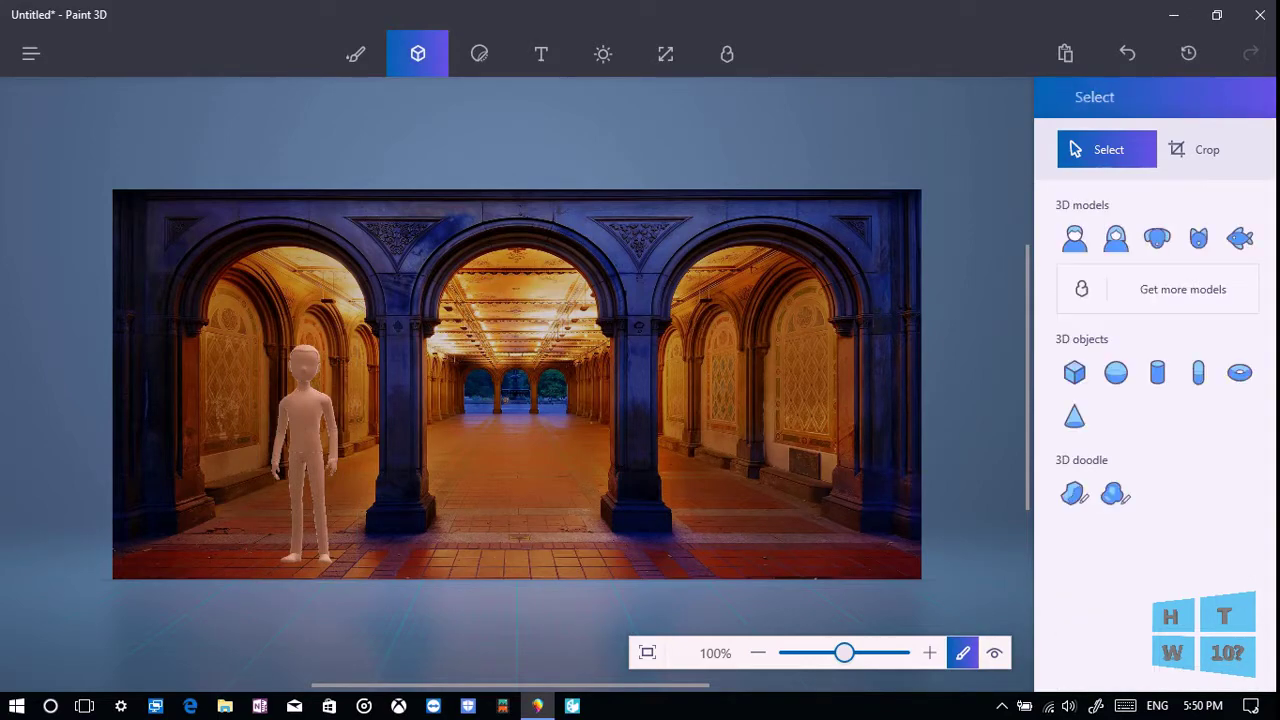
{"action": "left_click", "coordinate": [1116, 238]}
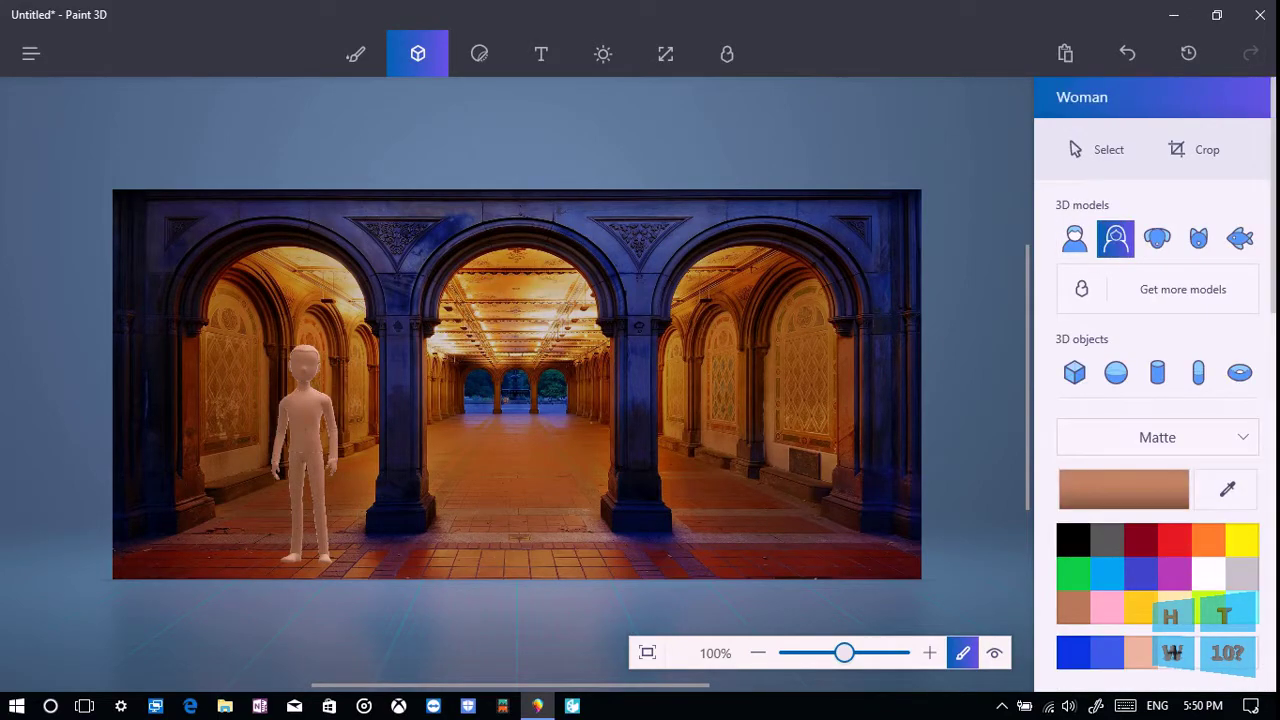
{"action": "left_click", "coordinate": [472, 470]}
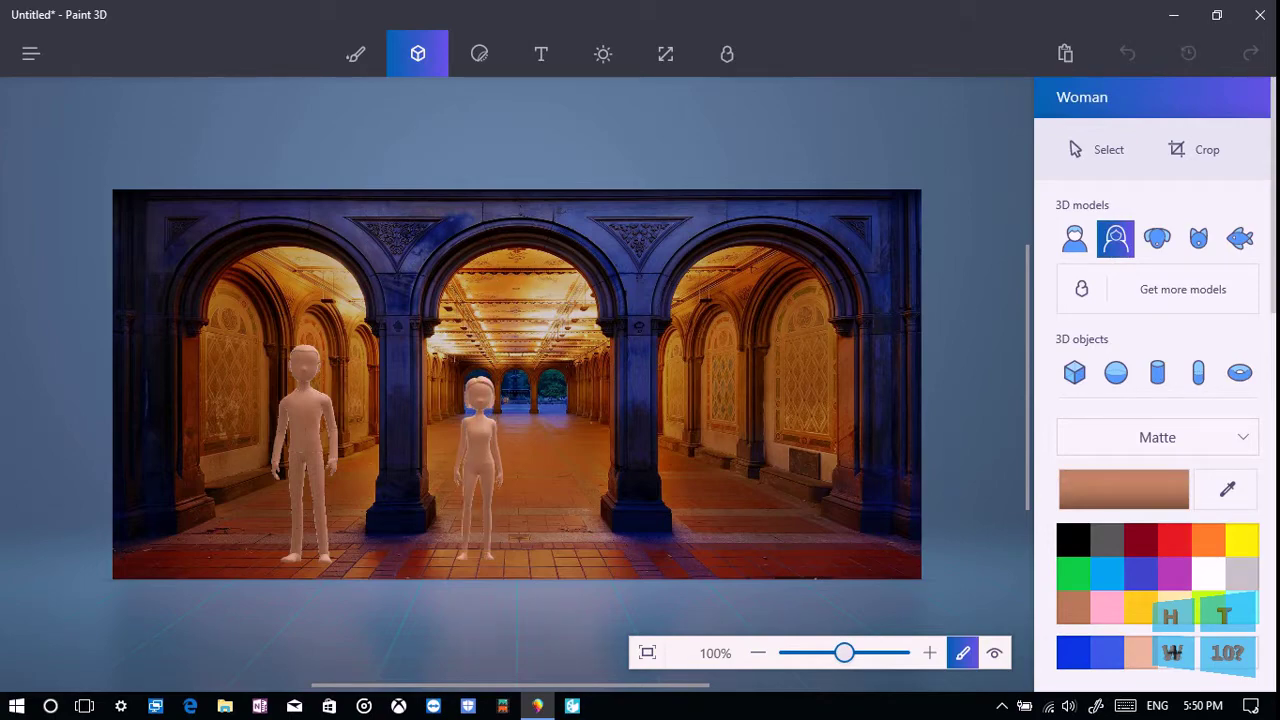
{"action": "mouse_move", "coordinate": [472, 470]}
{"action": "left_mouse_down"}
{"action": "mouse_move", "coordinate": [452, 420]}
{"action": "mouse_move", "coordinate": [440, 446]}
{"action": "left_mouse_up"}
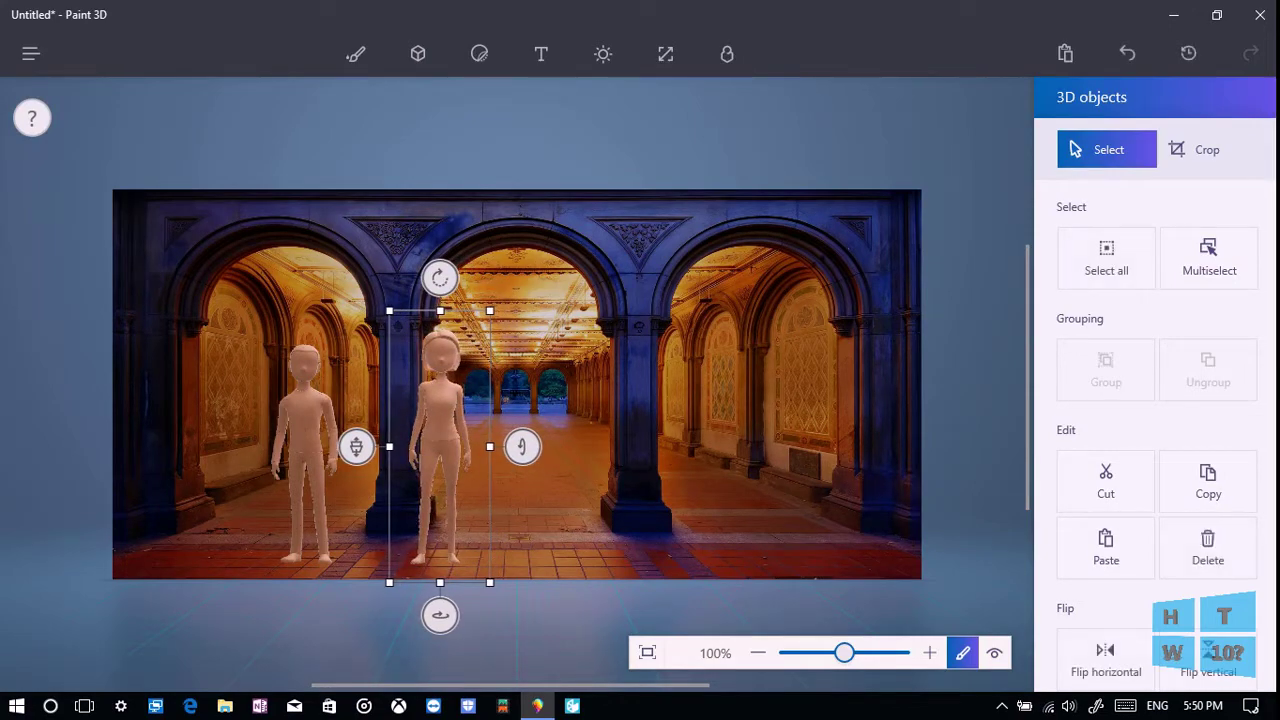
{"action": "left_click", "coordinate": [1207, 650]}
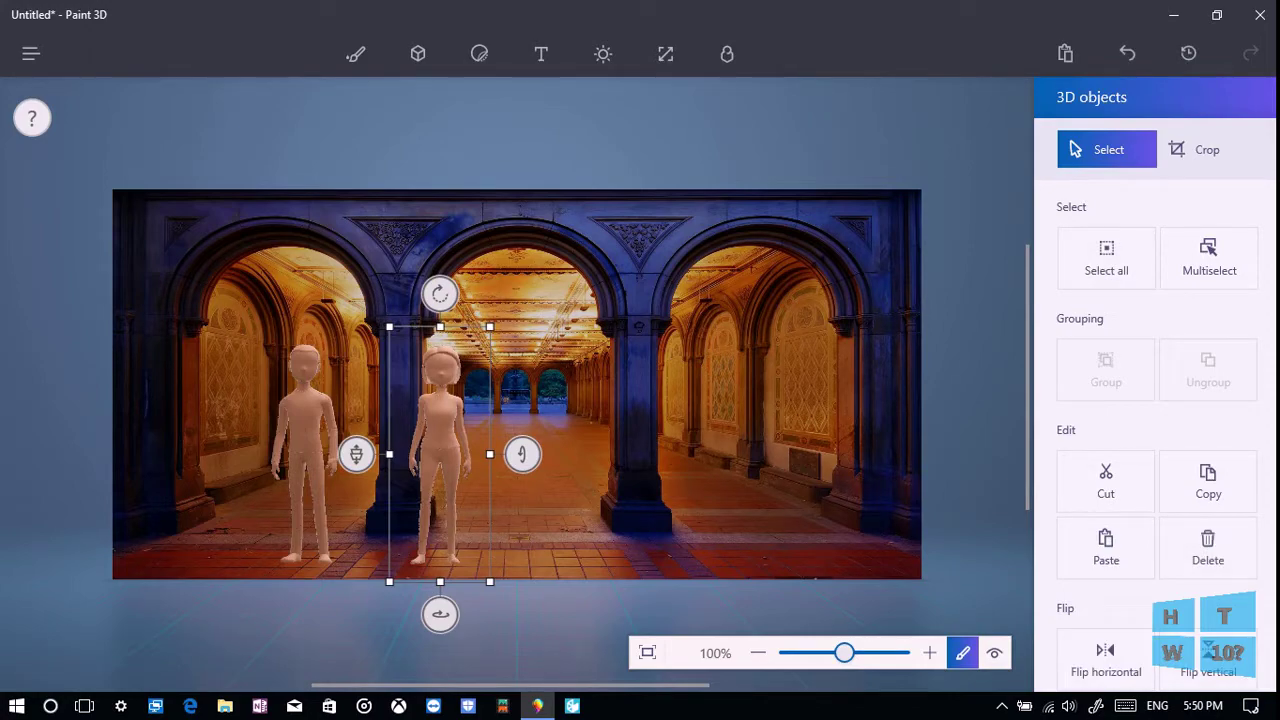
{"action": "left_click_drag", "start_coordinate": [440, 574], "coordinate": [436, 576]}
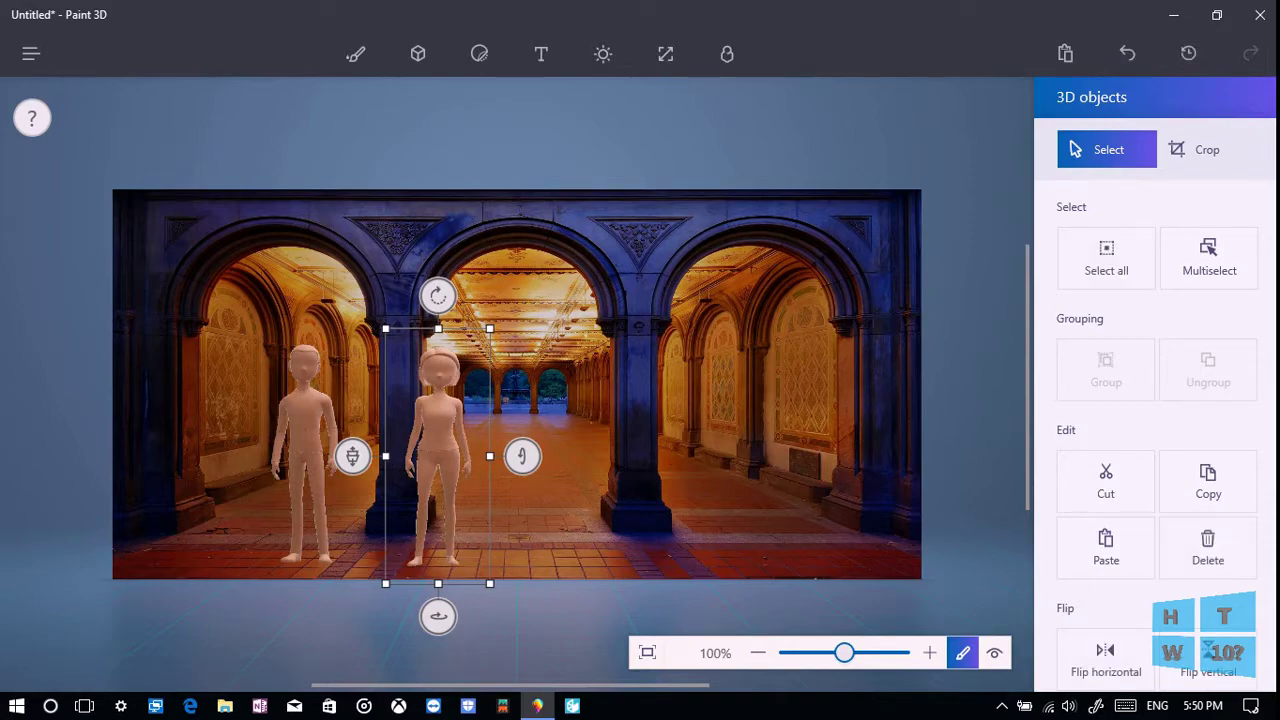
{"action": "left_click_drag", "start_coordinate": [437, 576], "coordinate": [457, 576]}
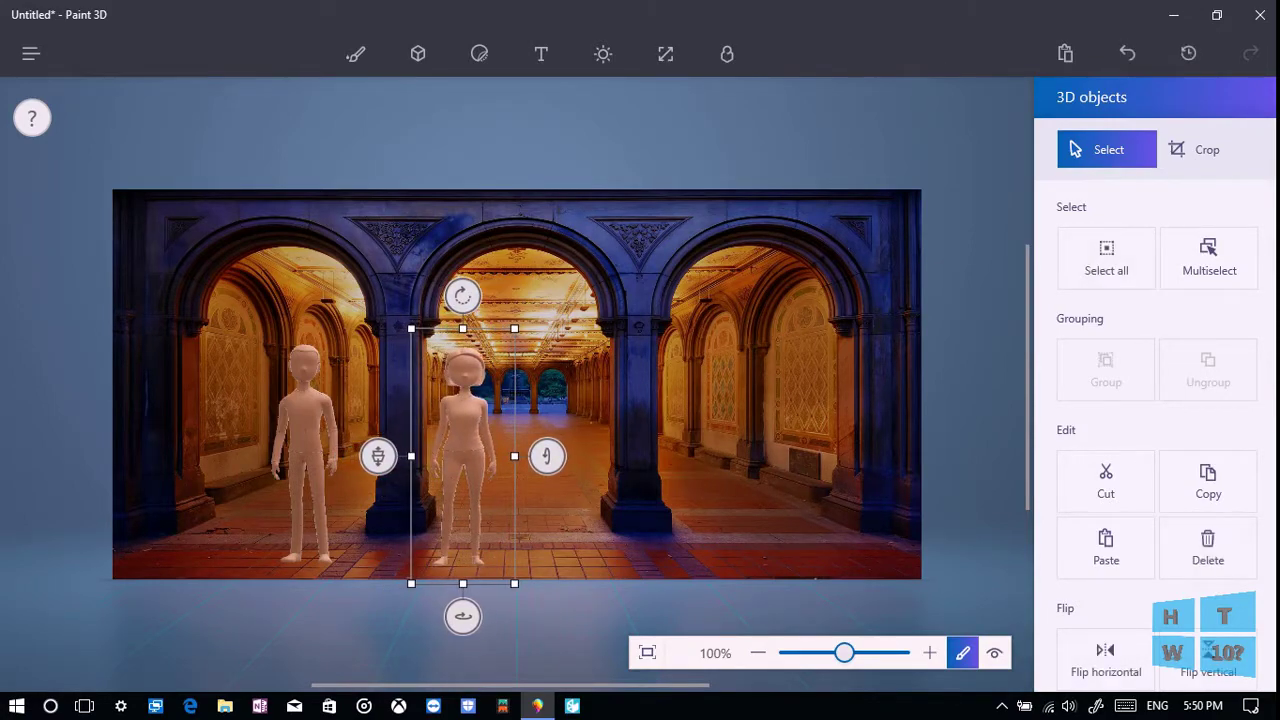
{"action": "left_click", "coordinate": [418, 53]}
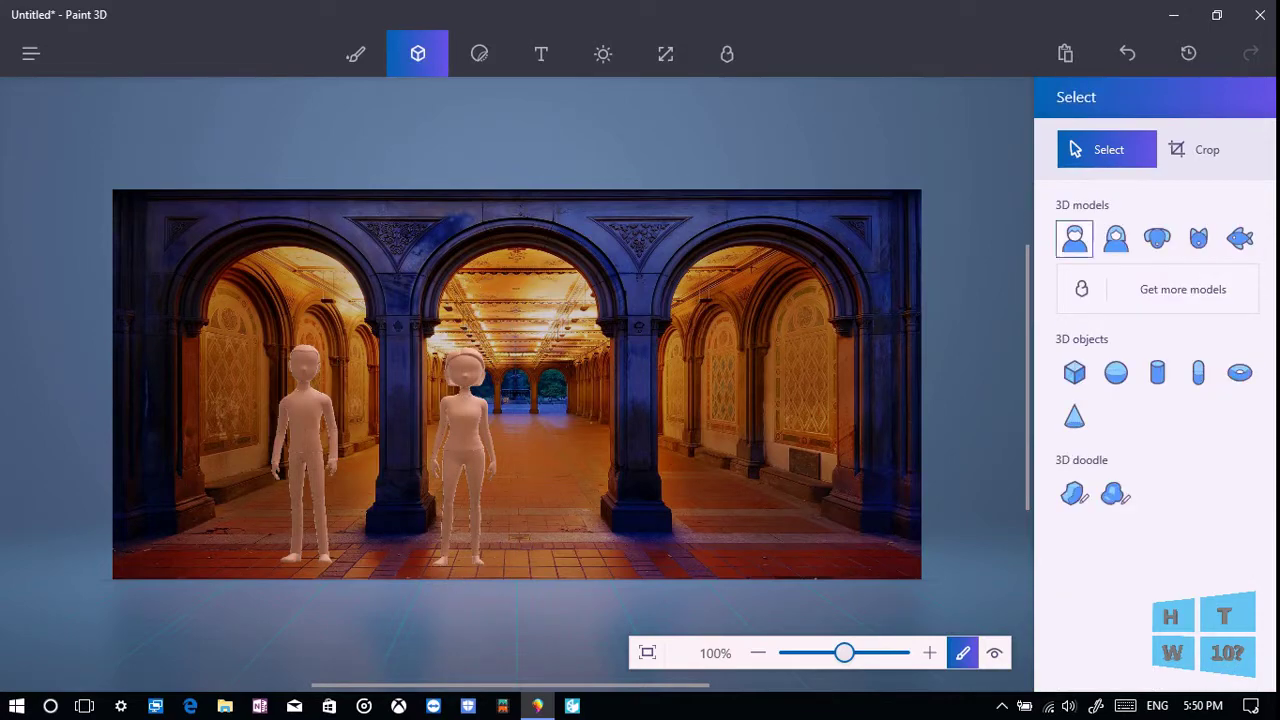
Draw a small child figure from the Man model between the adults, widened slightly, then pick the Dog model.
{"action": "left_click", "coordinate": [1074, 238]}
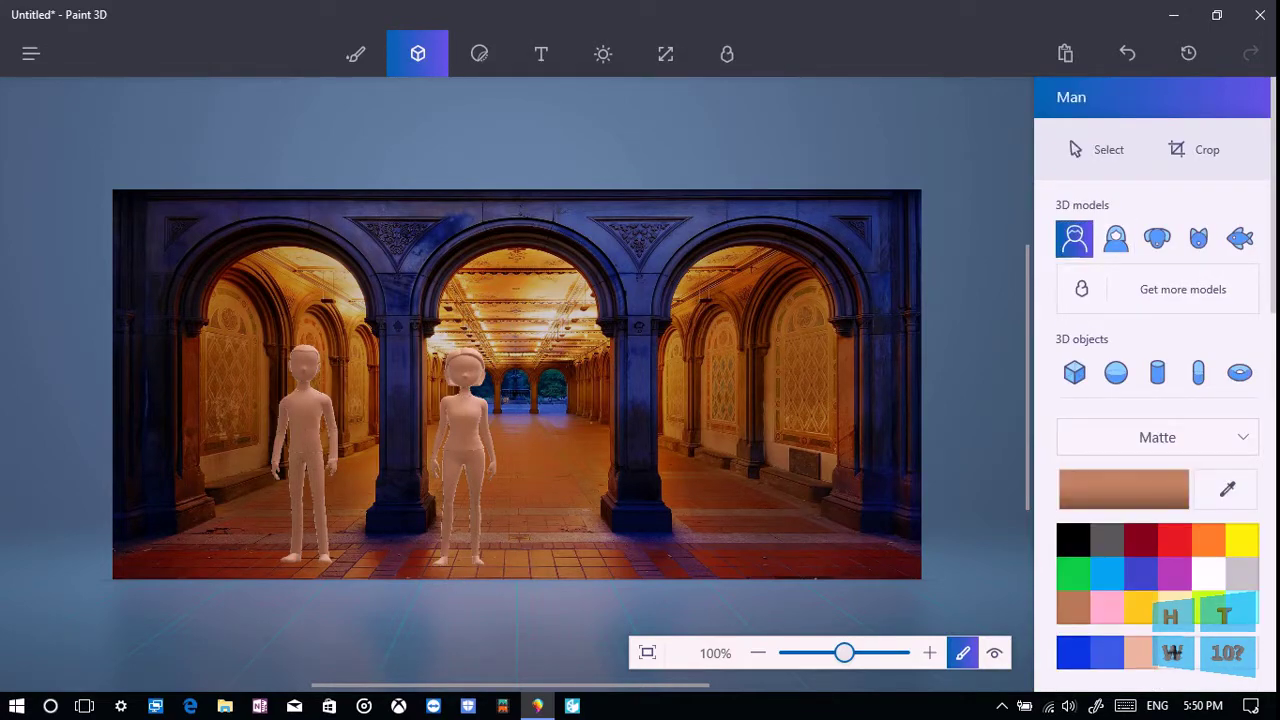
{"action": "left_click_drag", "start_coordinate": [378, 556], "coordinate": [432, 404]}
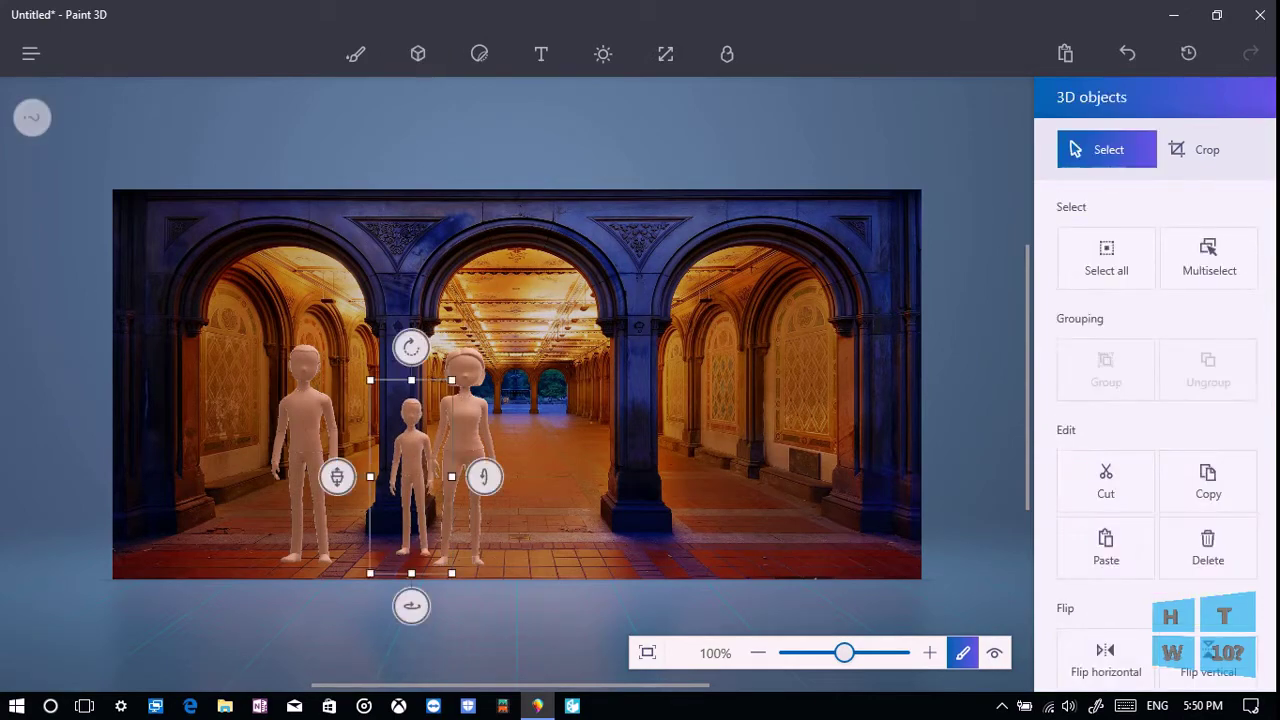
{"action": "left_click_drag", "start_coordinate": [395, 480], "coordinate": [376, 483]}
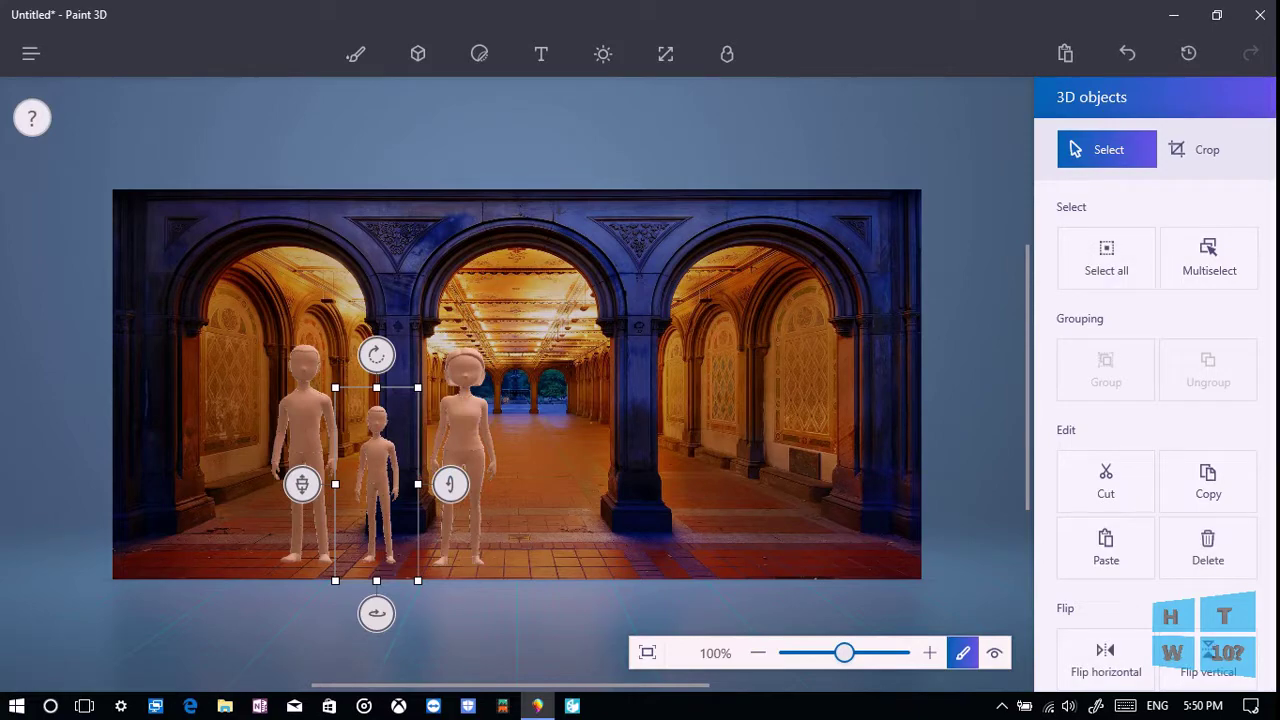
{"action": "left_click", "coordinate": [463, 440]}
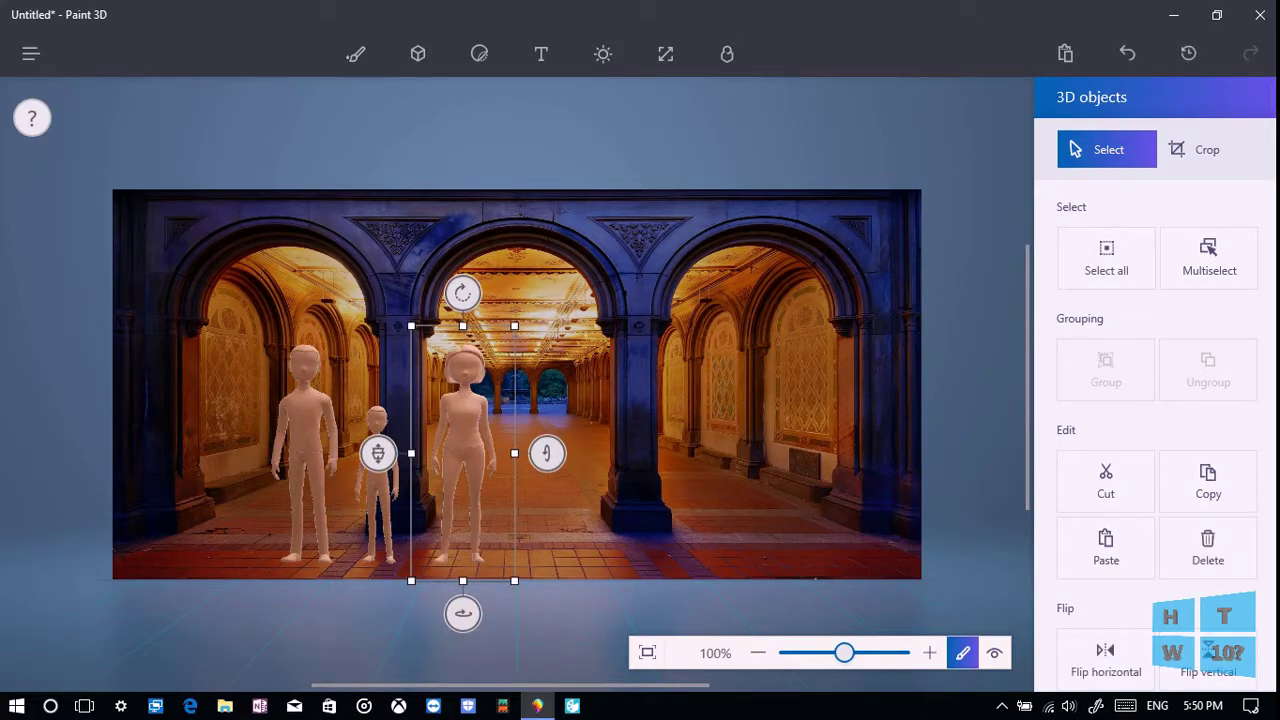
{"action": "left_click", "coordinate": [418, 53]}
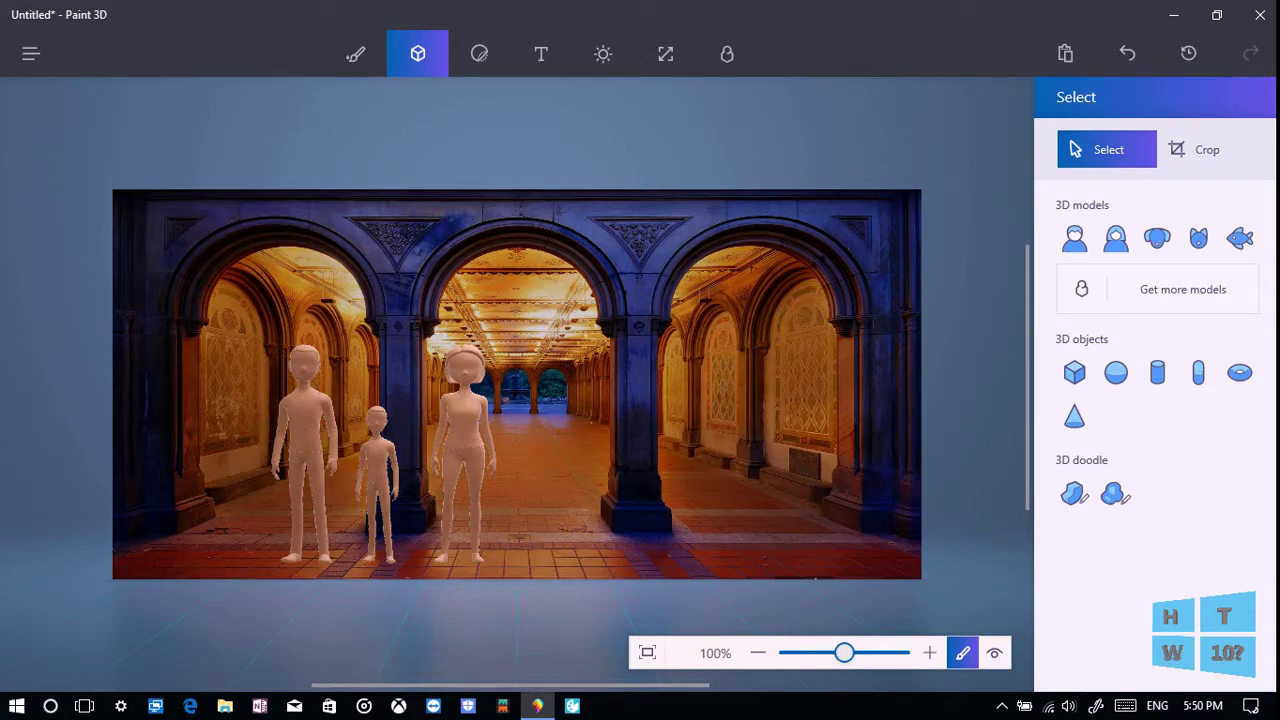
{"action": "left_click", "coordinate": [379, 540]}
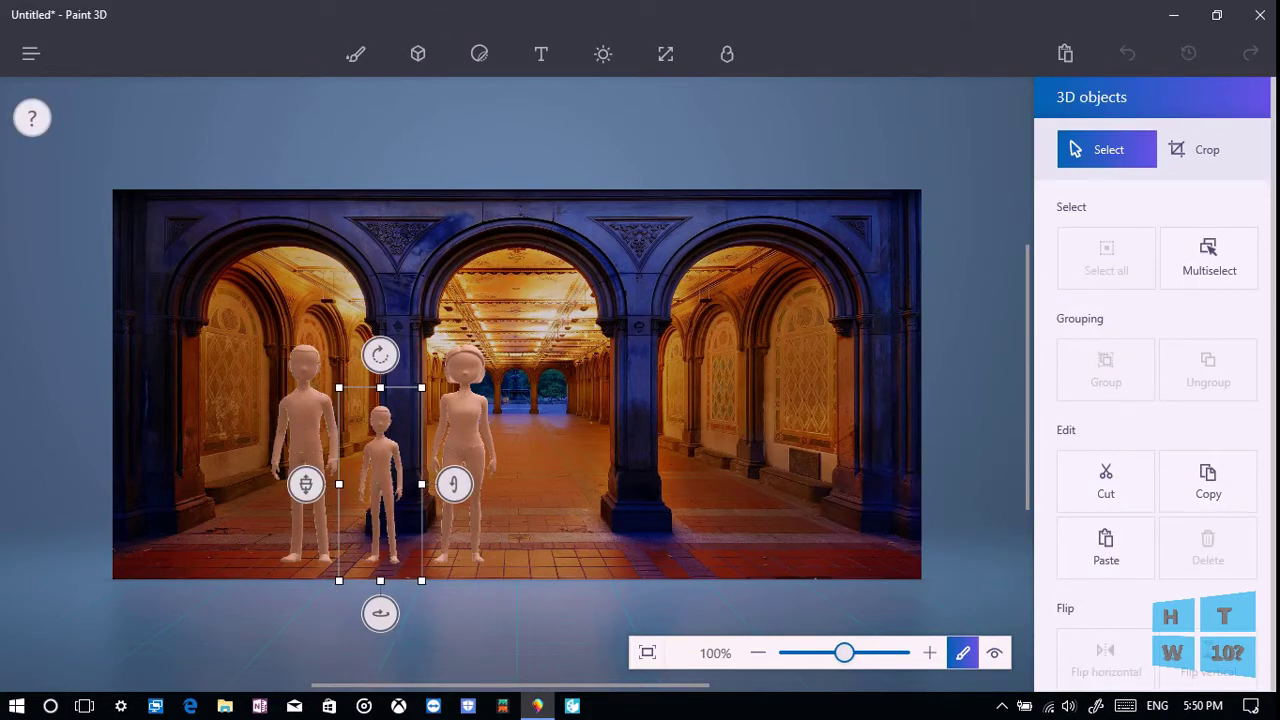
{"action": "left_click_drag", "start_coordinate": [422, 484], "coordinate": [427, 484]}
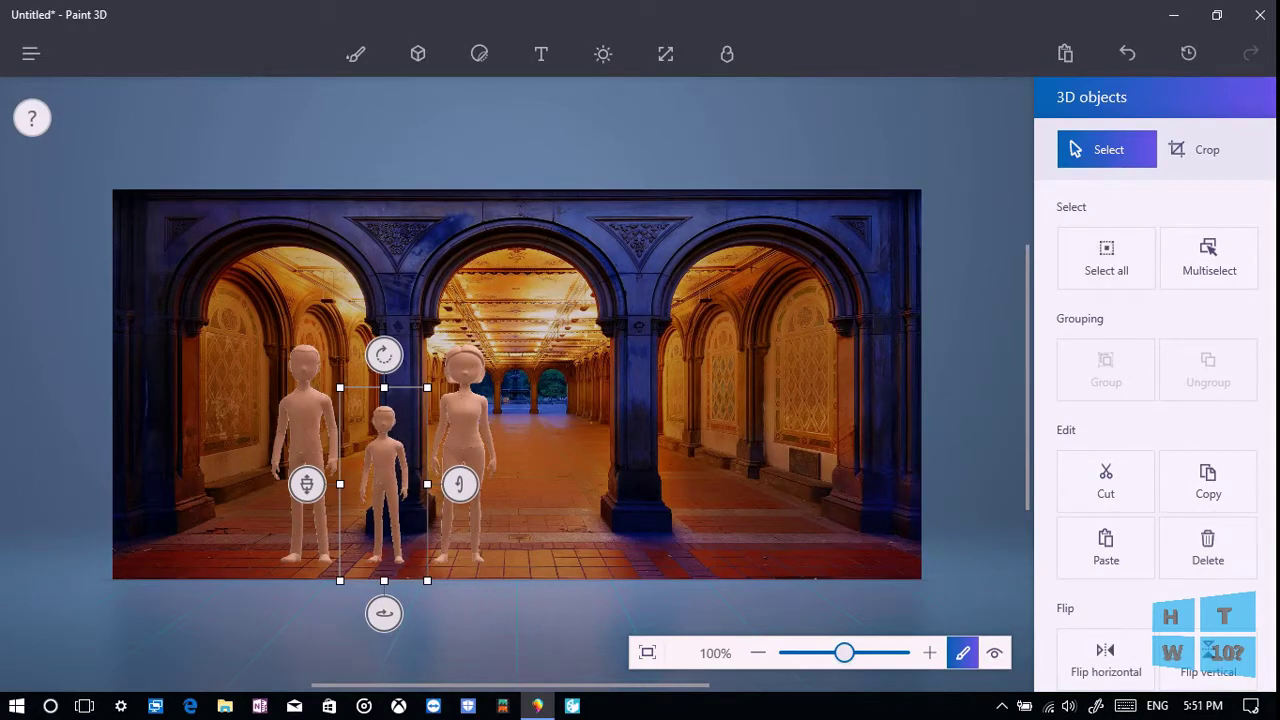
{"action": "left_click", "coordinate": [418, 53]}
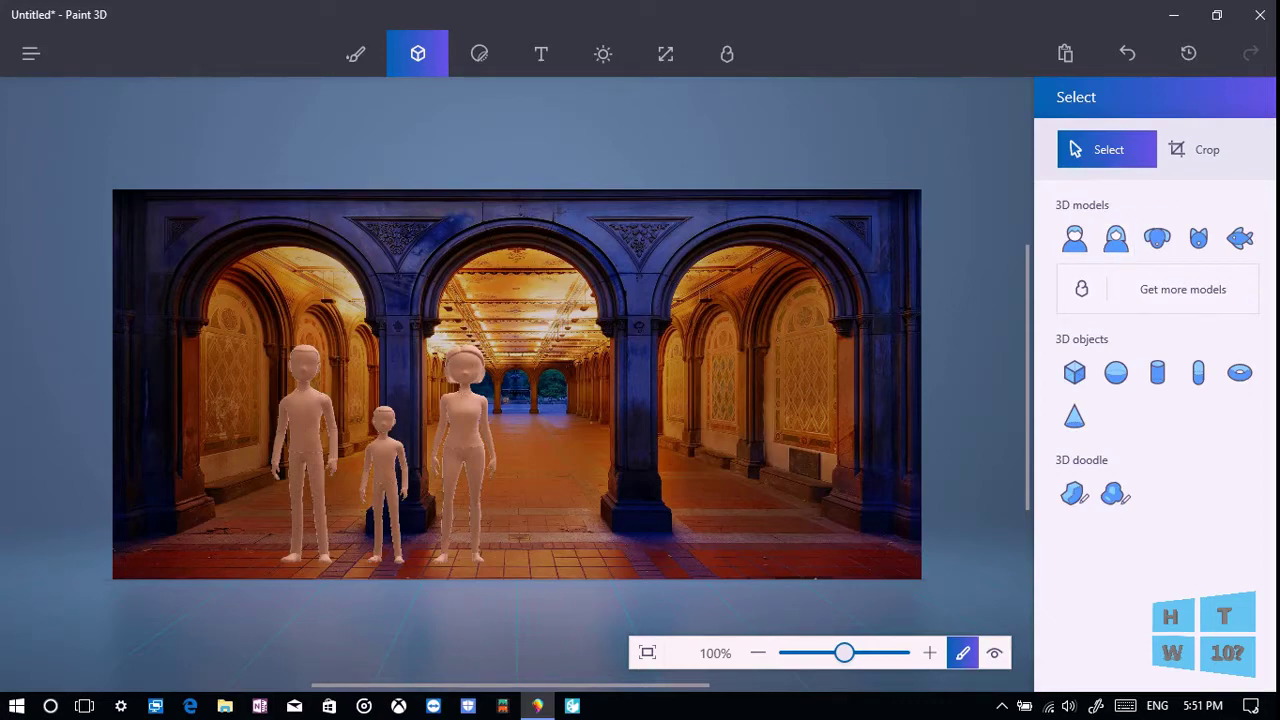
{"action": "left_click", "coordinate": [1157, 238]}
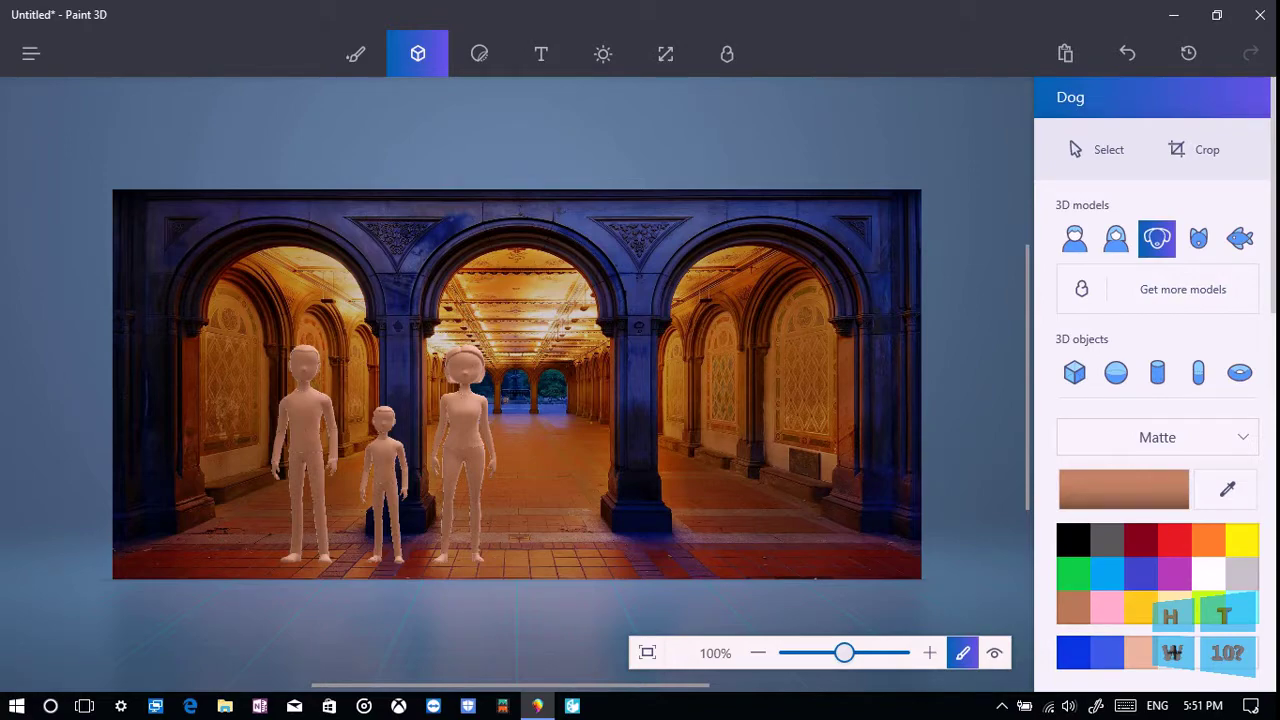
Place the Dog model on the floor right of the woman, turned to face the front.
{"action": "left_click", "coordinate": [575, 535]}
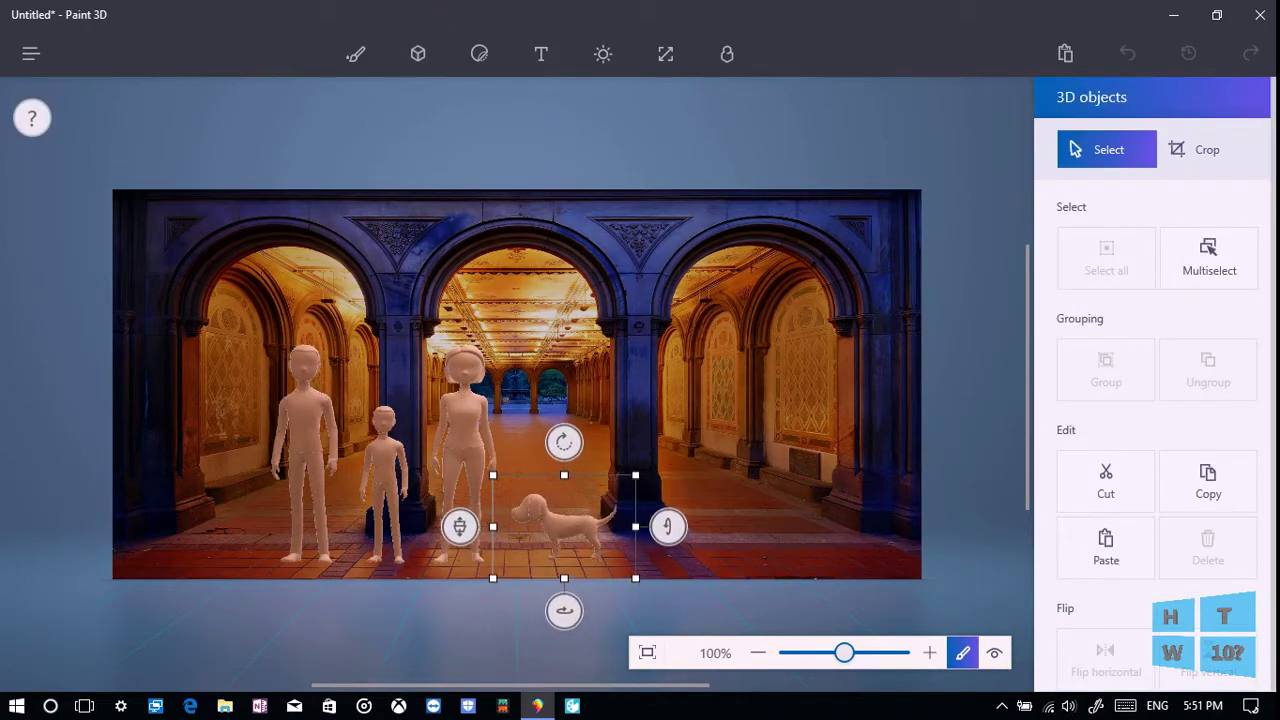
{"action": "left_click_drag", "start_coordinate": [562, 610], "coordinate": [589, 609]}
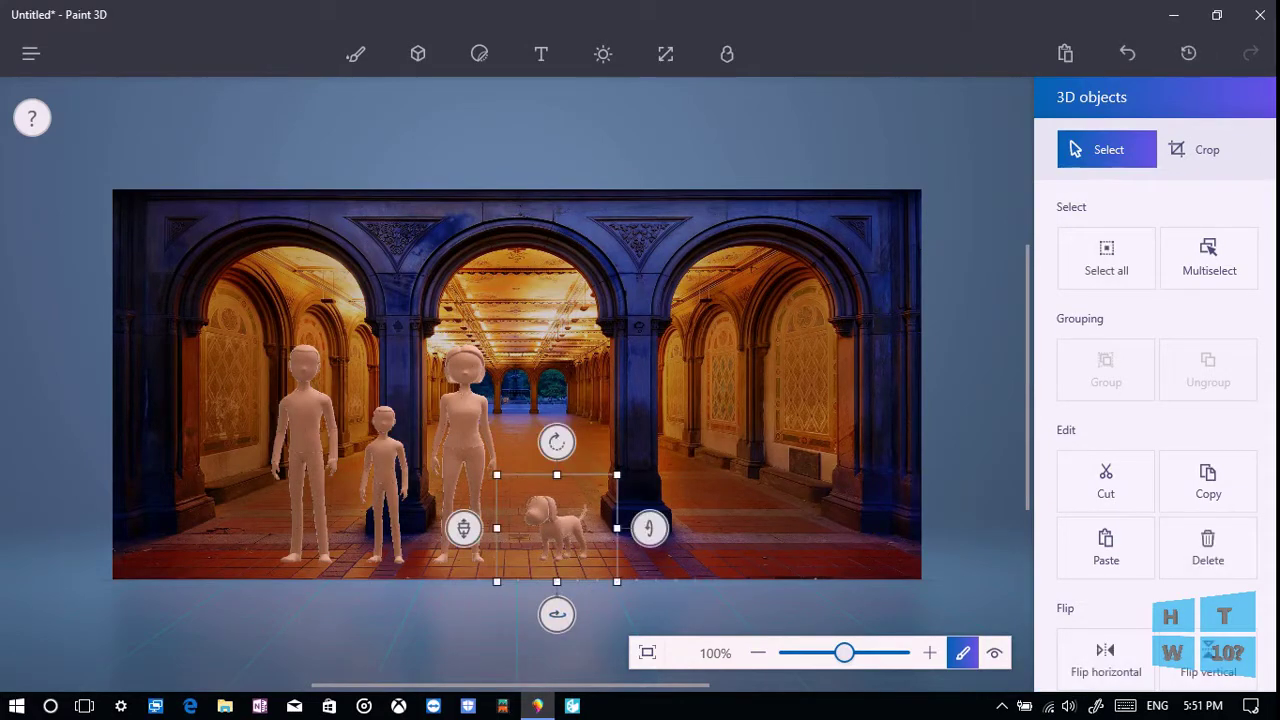
{"action": "left_click_drag", "start_coordinate": [557, 528], "coordinate": [543, 532]}
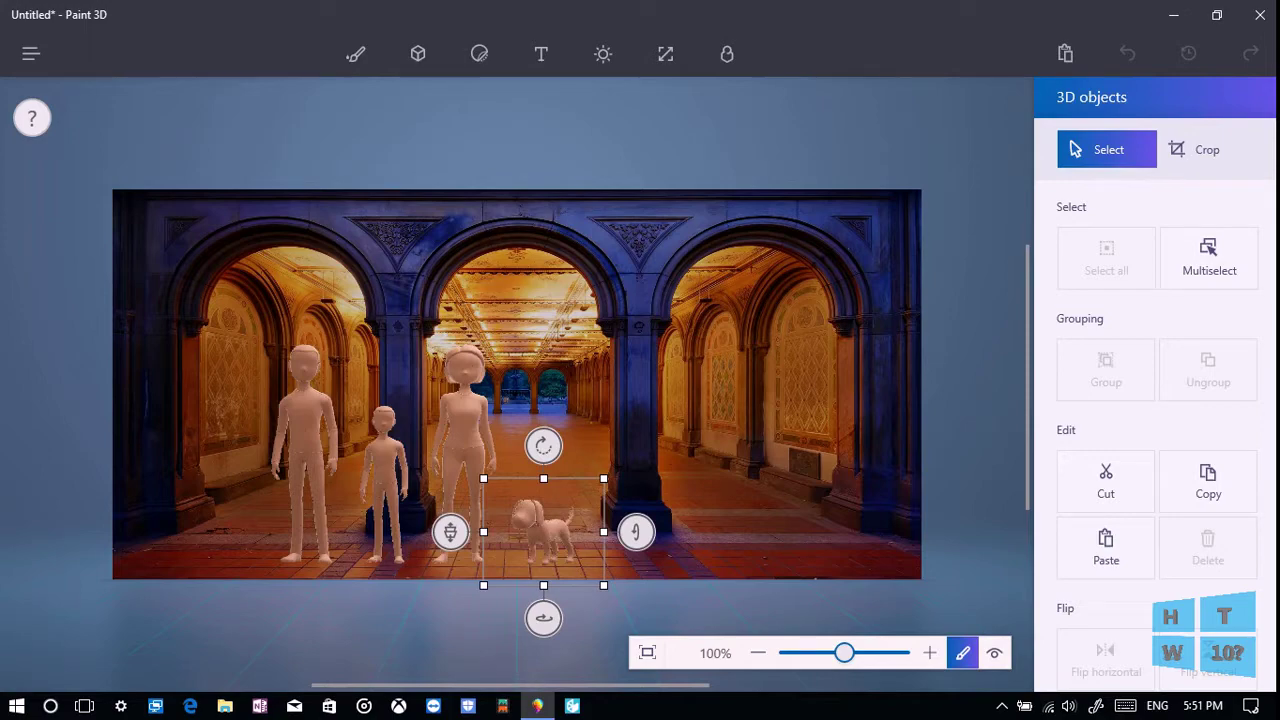
{"action": "left_click", "coordinate": [418, 54]}
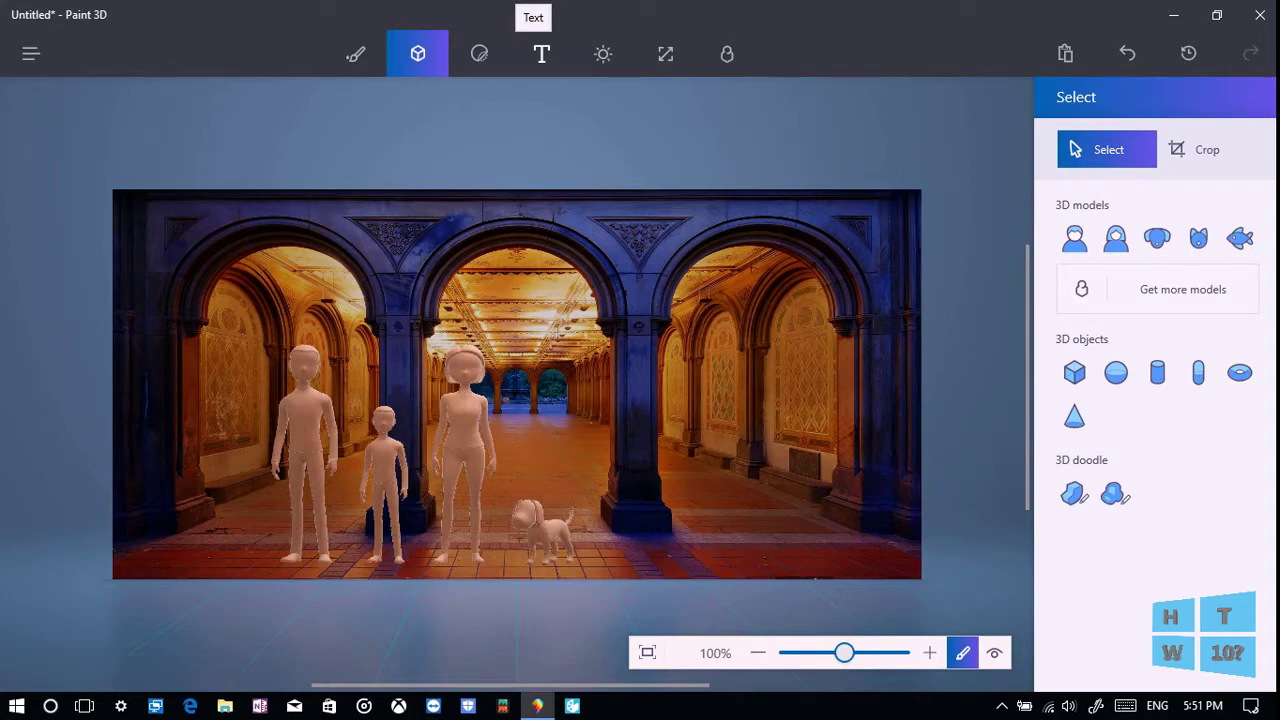
Draw a 3D text box over the right-hand arch.
{"action": "left_click", "coordinate": [541, 53]}
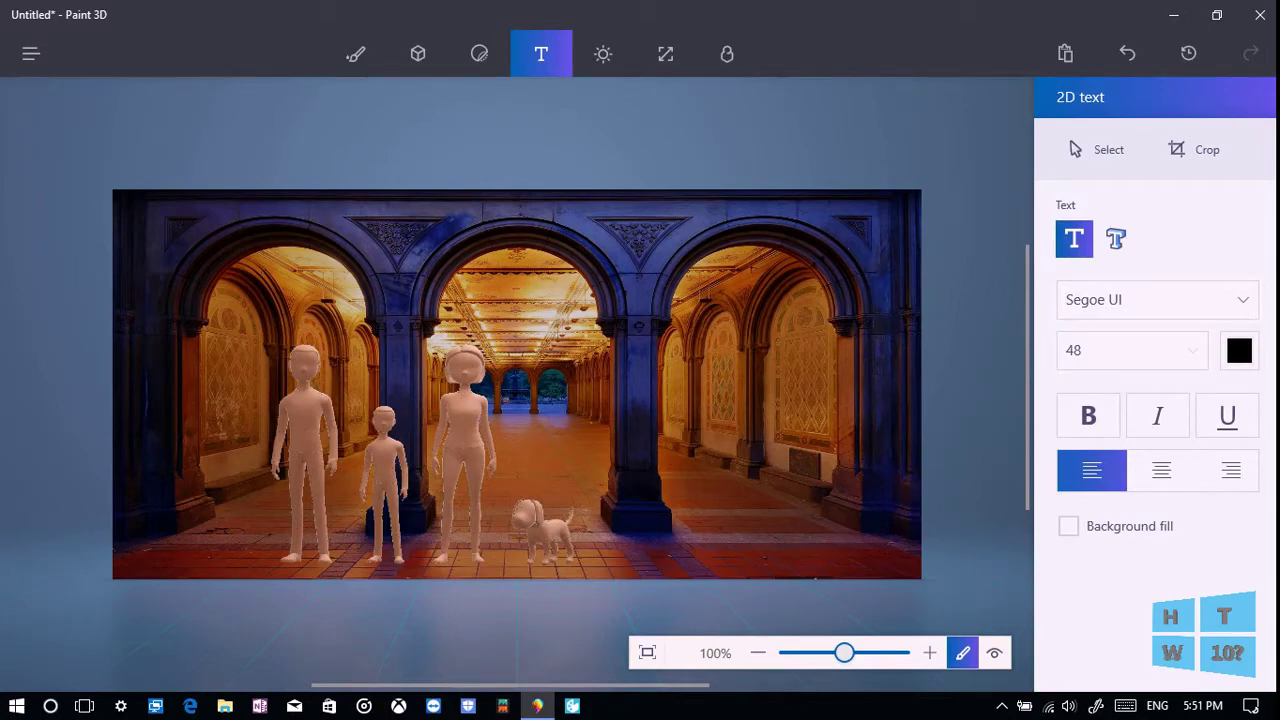
{"action": "mouse_move", "coordinate": [628, 343]}
{"action": "left_mouse_down"}
{"action": "mouse_move", "coordinate": [865, 523]}
{"action": "mouse_move", "coordinate": [899, 530]}
{"action": "left_mouse_up"}
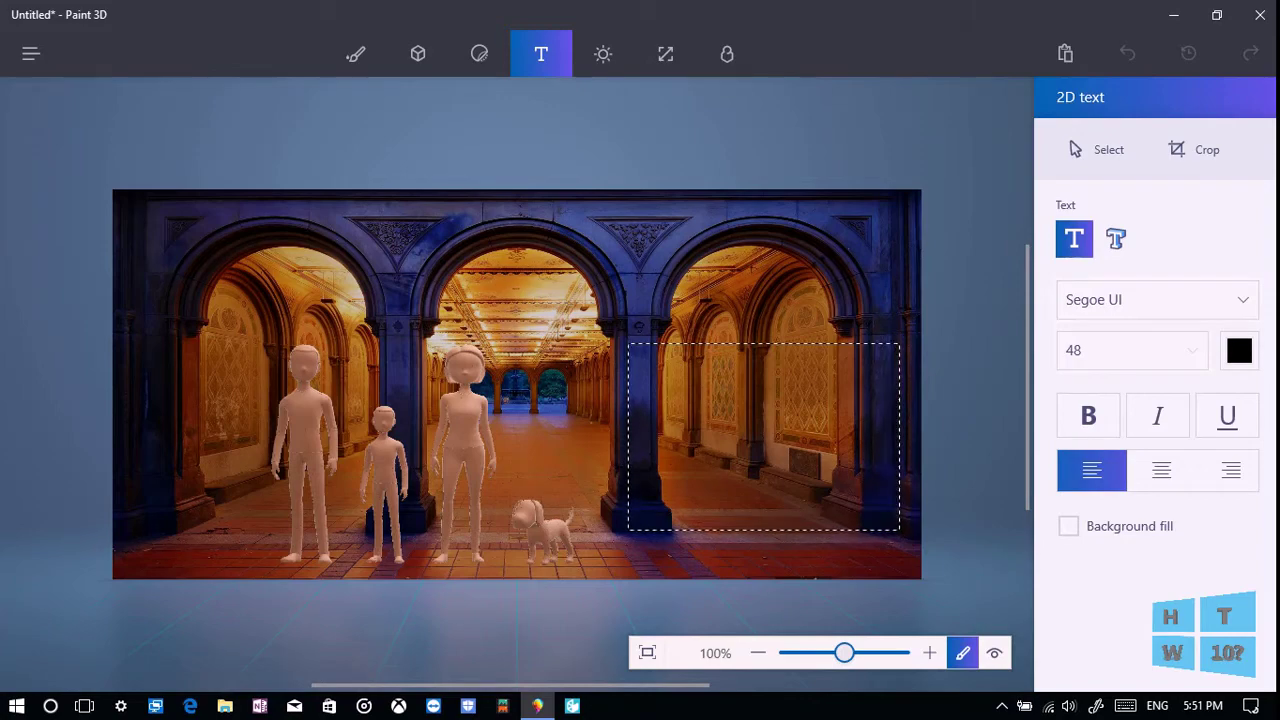
{"action": "left_click", "coordinate": [1116, 238]}
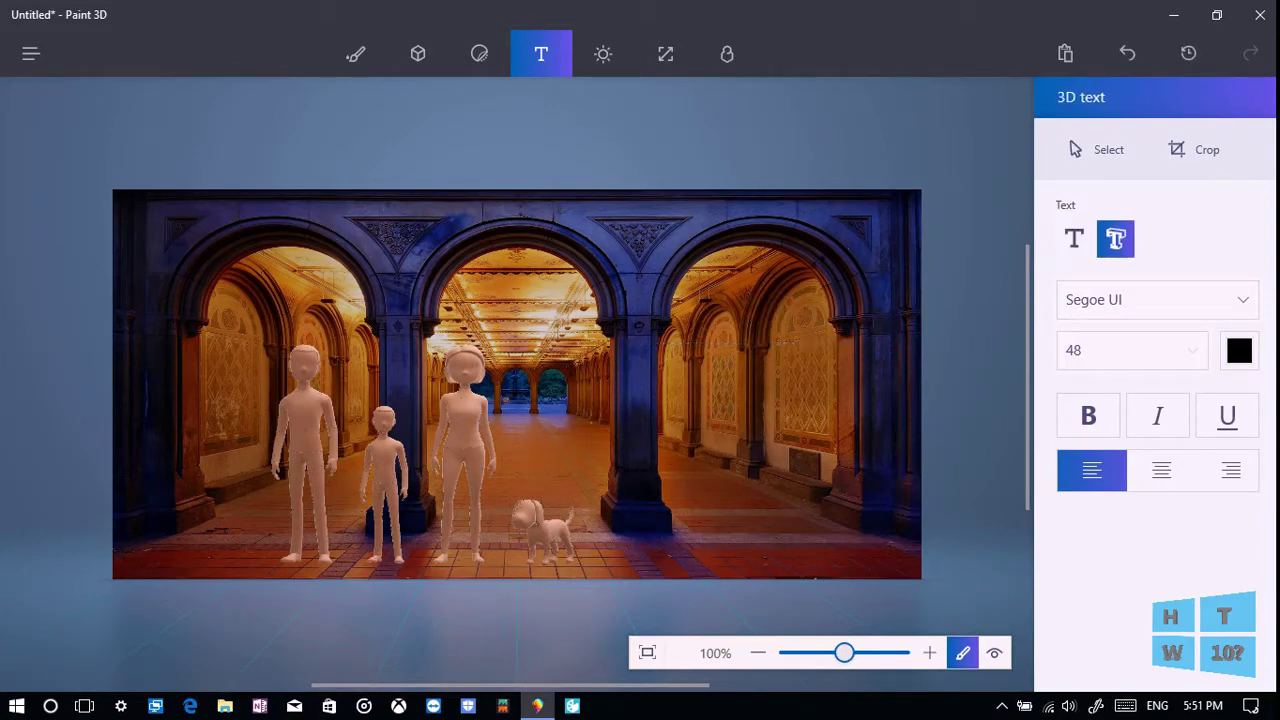
{"action": "left_click_drag", "start_coordinate": [607, 341], "coordinate": [908, 548]}
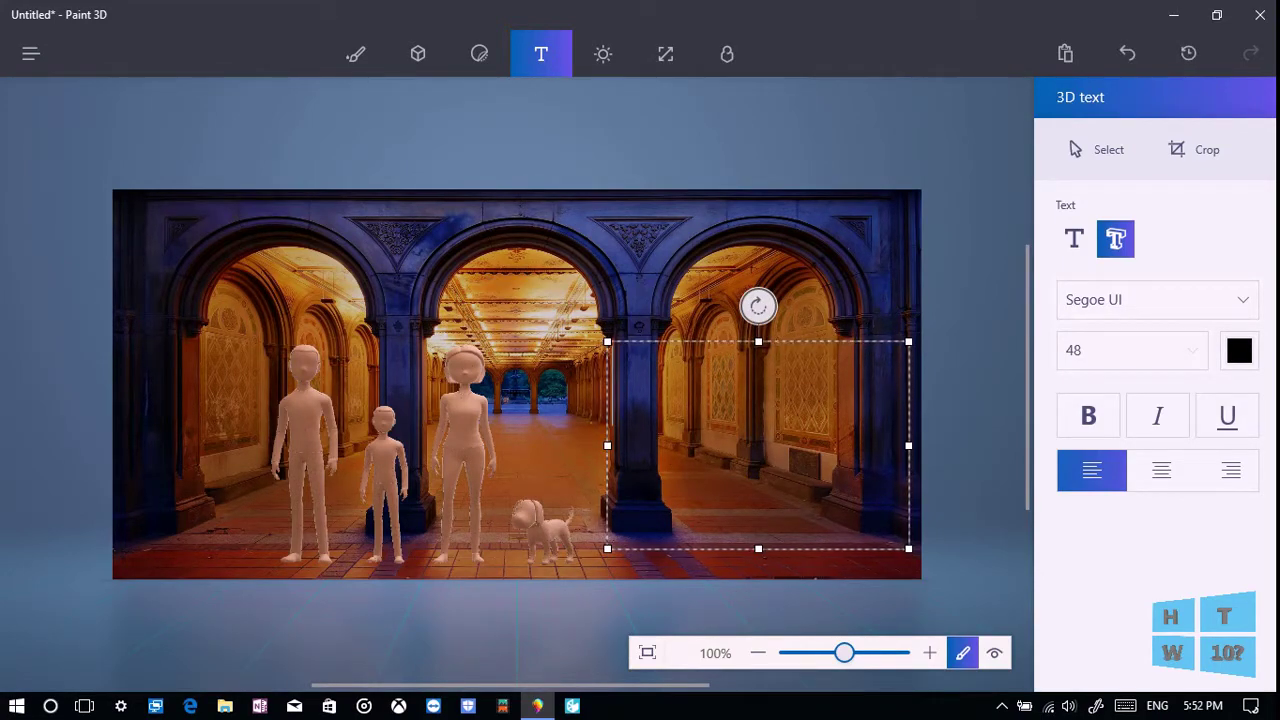
Enter 'Happy' and 'Family' on two lines, nudge the text right and down, and commit it.
{"action": "type", "text": "Happy"}
{"action": "key", "text": "Return"}
{"action": "type", "text": "Fami"}
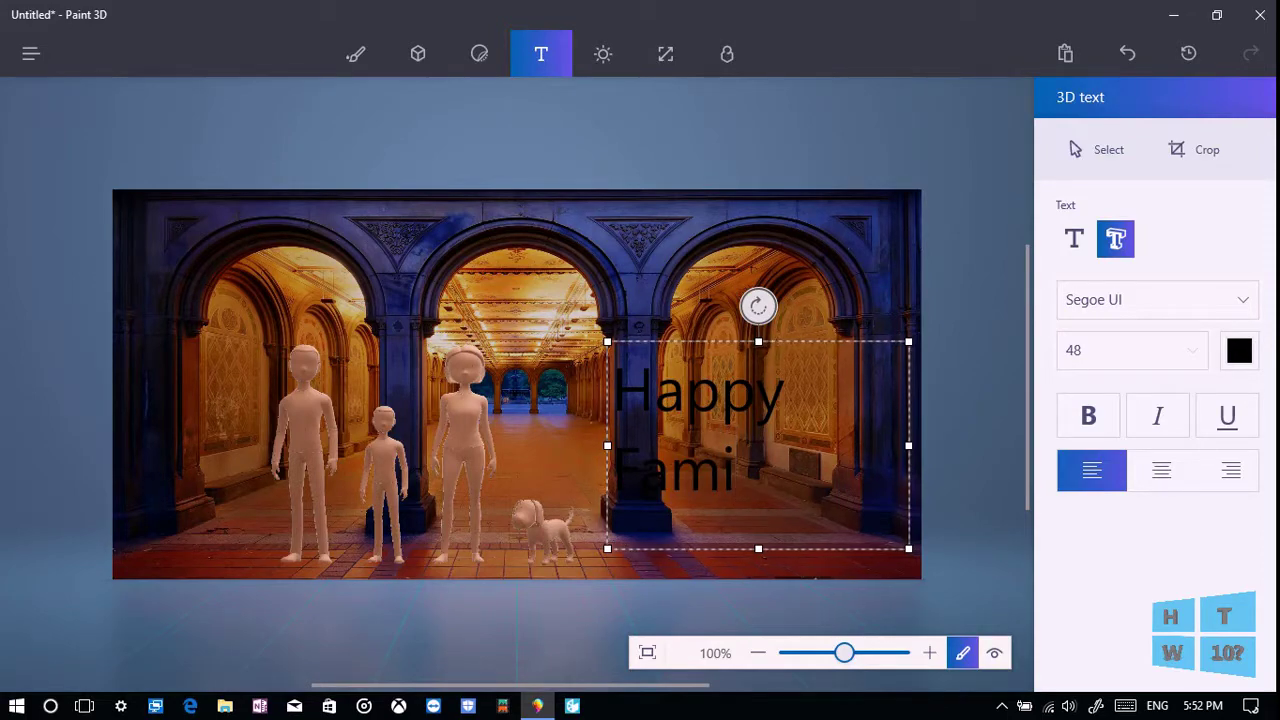
{"action": "type", "text": "ly"}
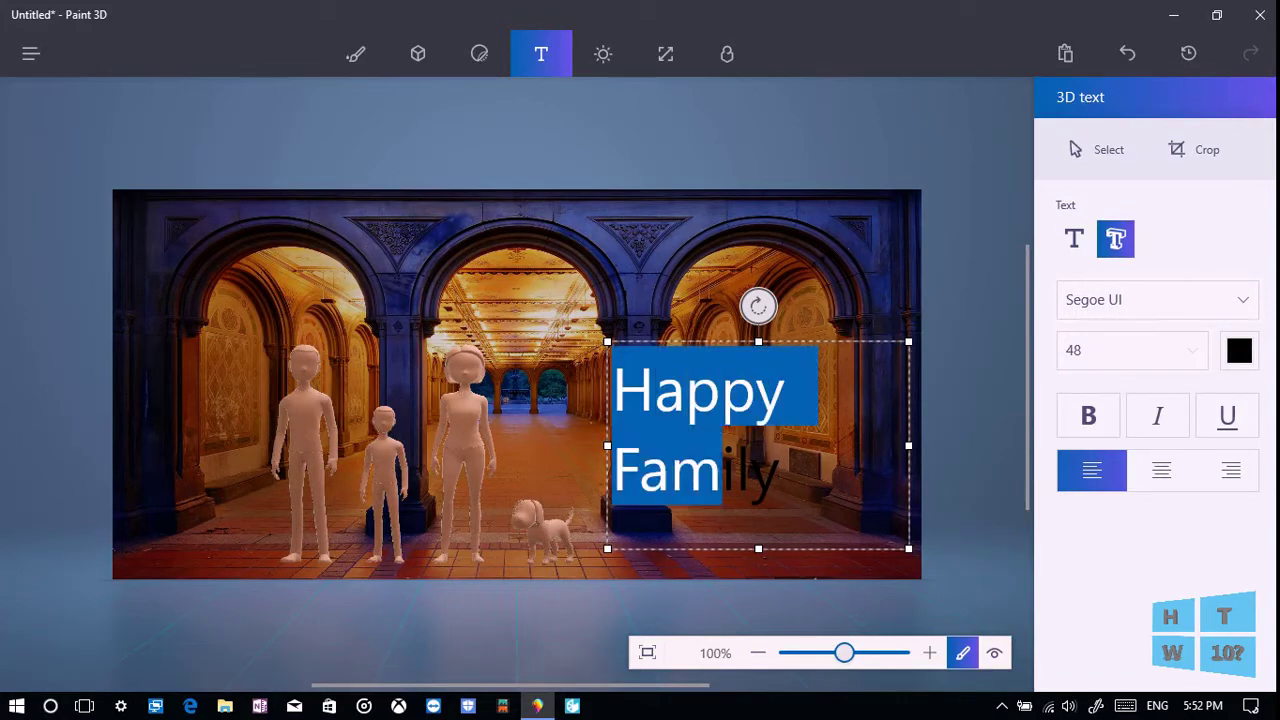
{"action": "left_click_drag", "start_coordinate": [612, 362], "coordinate": [796, 495]}
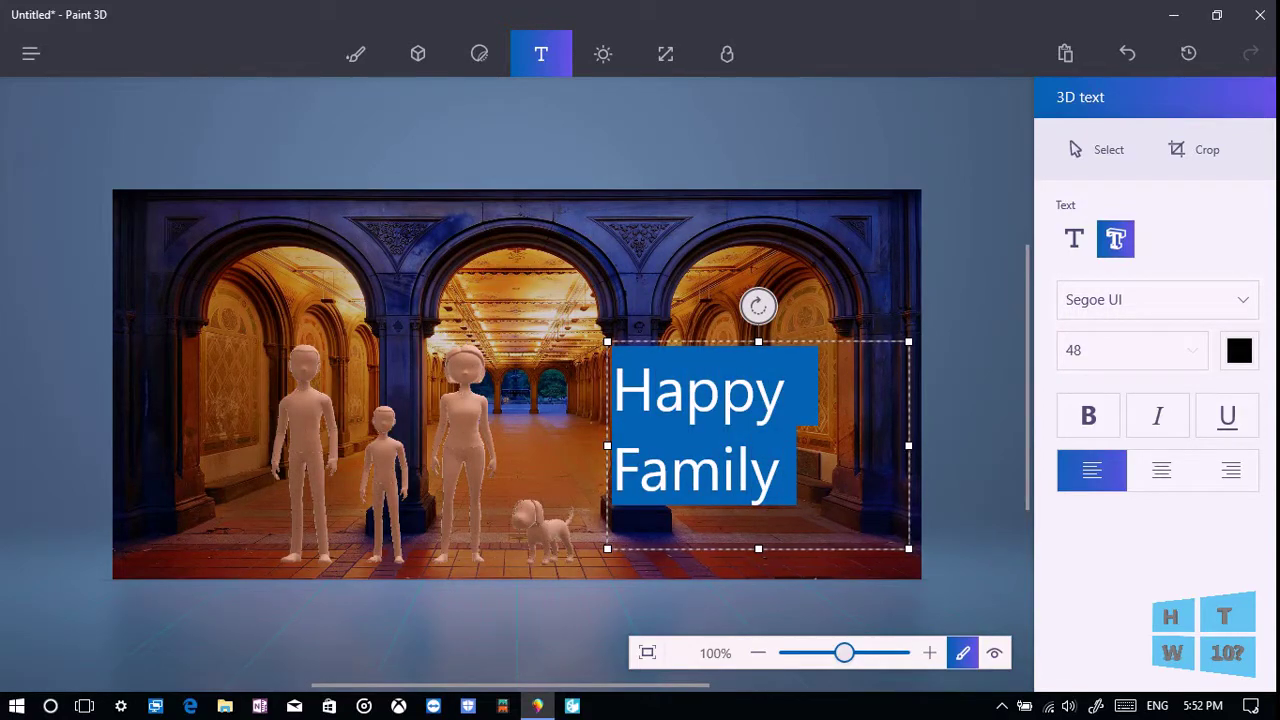
{"action": "left_click_drag", "start_coordinate": [606, 541], "coordinate": [662, 539]}
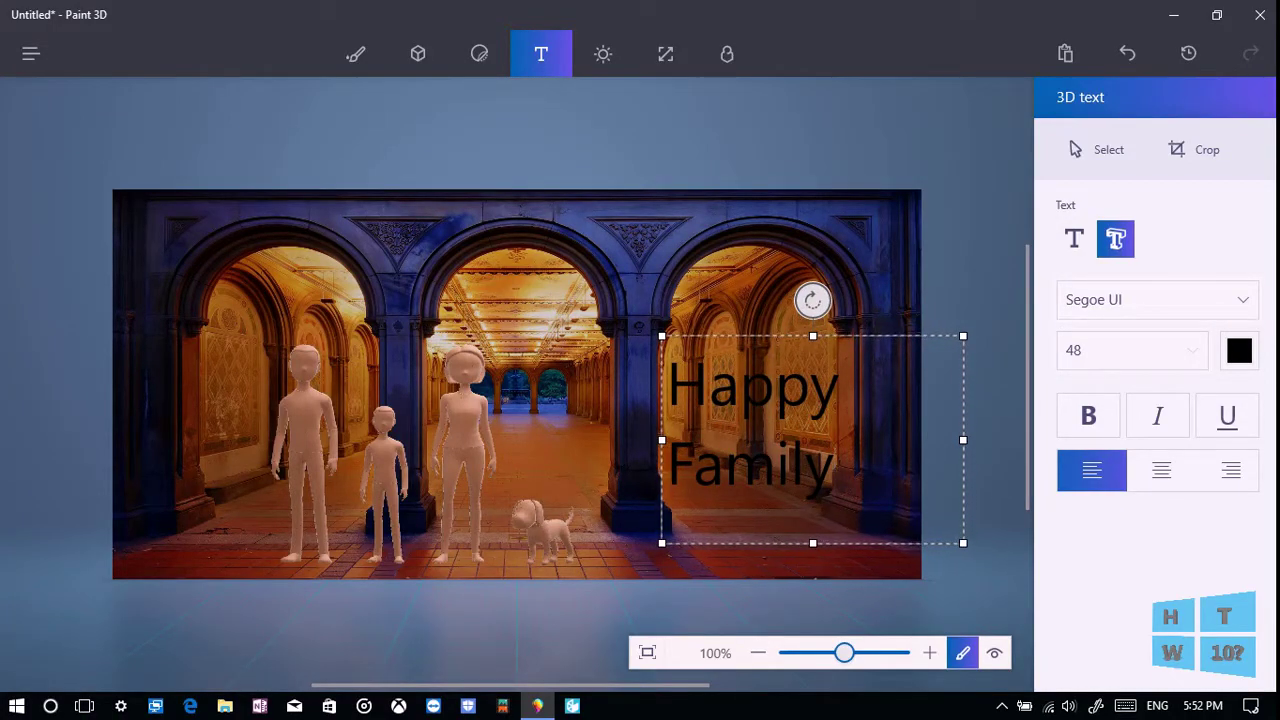
{"action": "left_click_drag", "start_coordinate": [662, 541], "coordinate": [662, 546]}
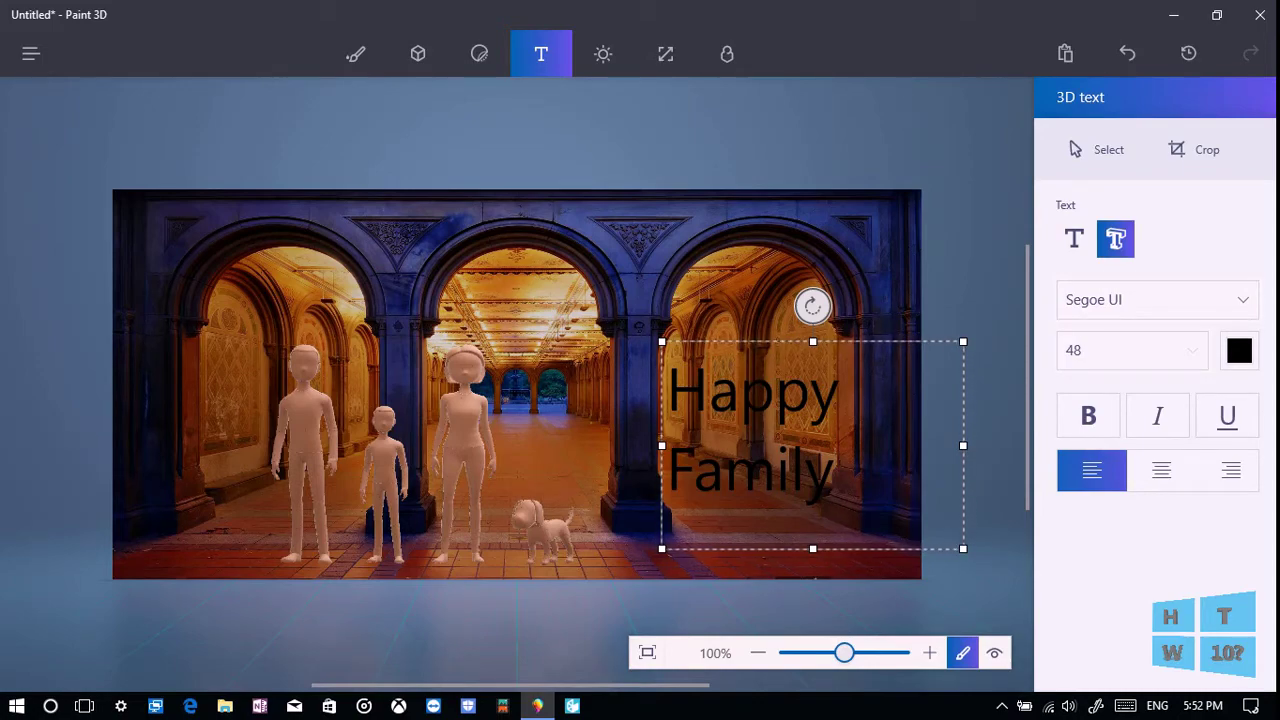
{"action": "left_click", "coordinate": [780, 526]}
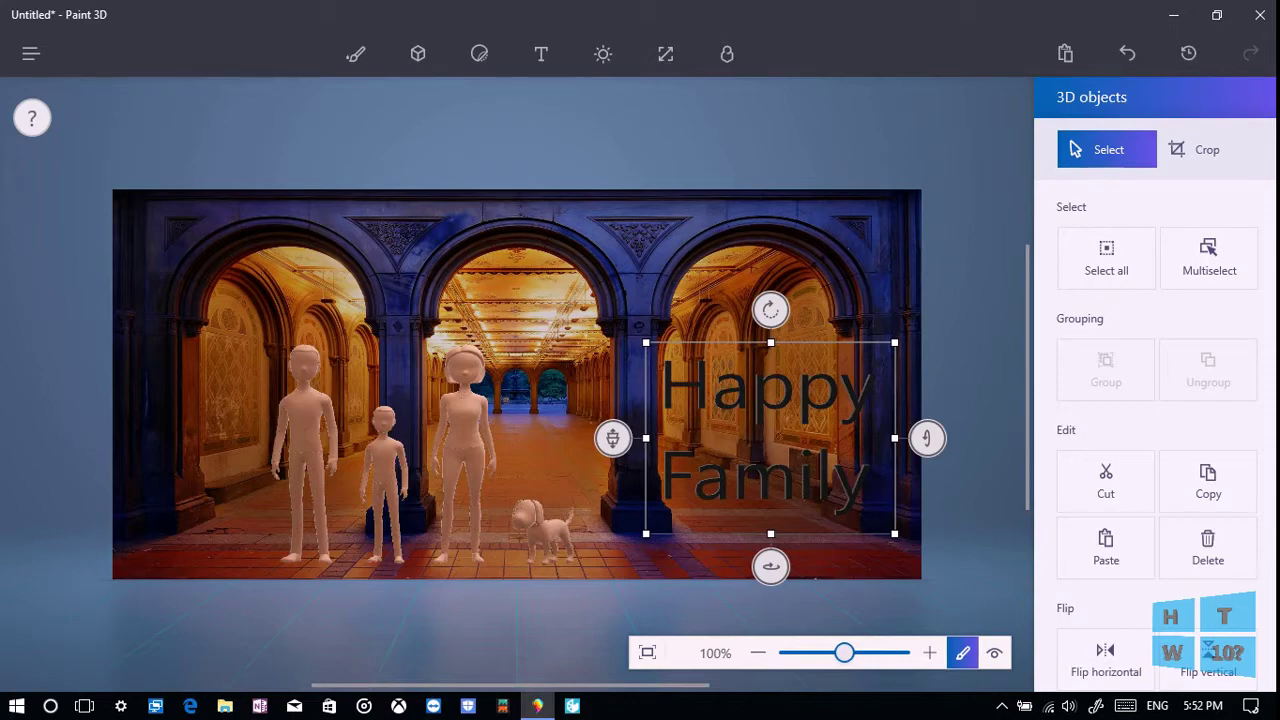
Push the Happy Family text and the four family figures further back in depth.
{"action": "left_click_drag", "start_coordinate": [613, 437], "coordinate": [613, 121]}
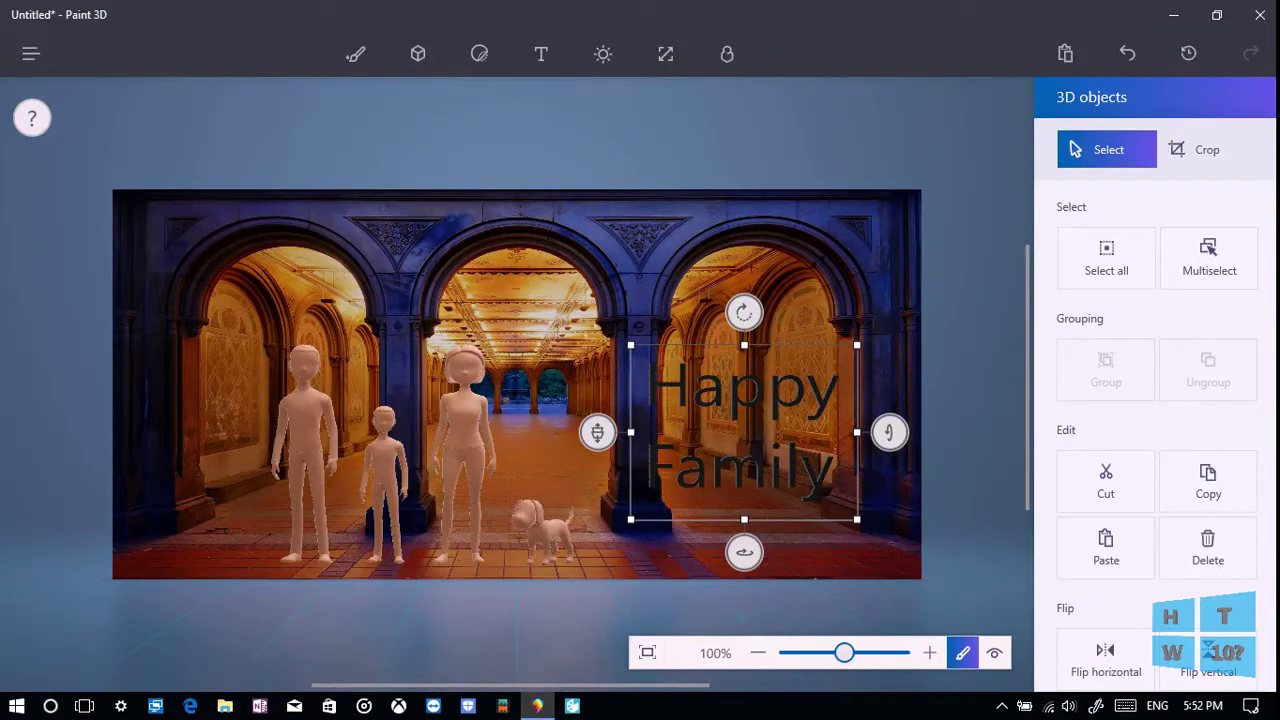
{"action": "left_click", "coordinate": [541, 53]}
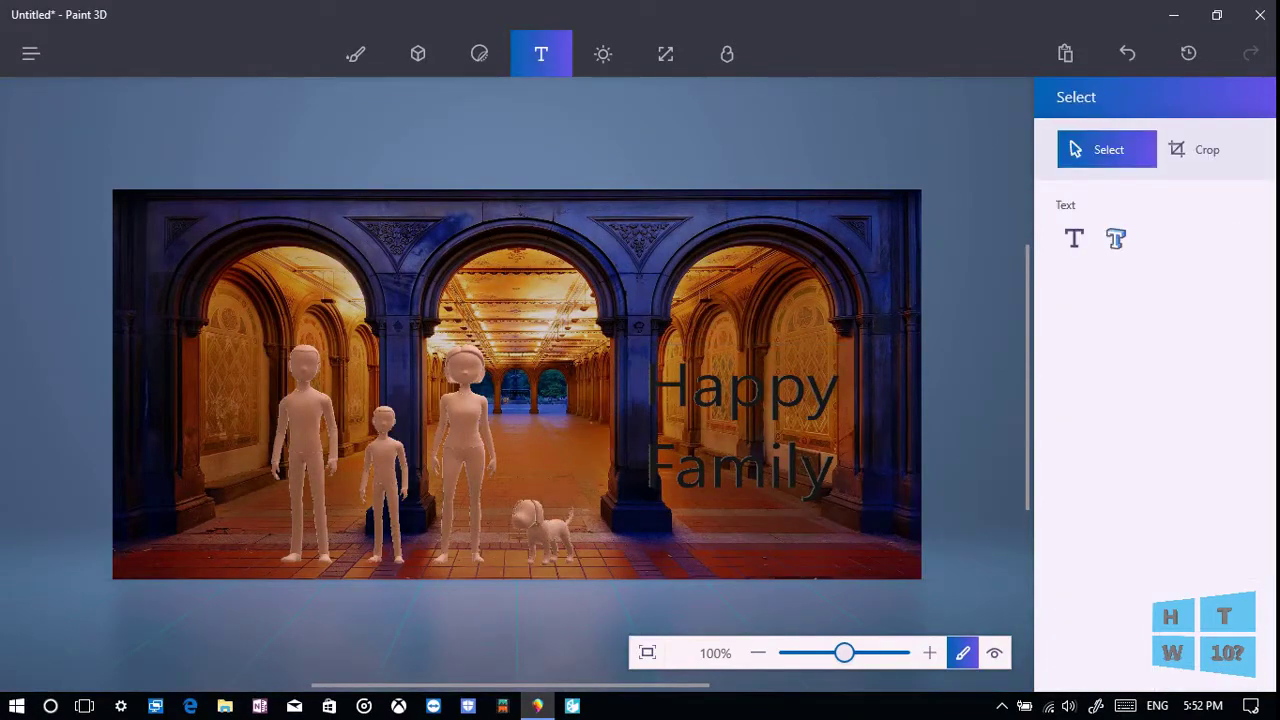
{"action": "mouse_move", "coordinate": [602, 326]}
{"action": "left_mouse_down"}
{"action": "mouse_move", "coordinate": [400, 462]}
{"action": "mouse_move", "coordinate": [264, 575]}
{"action": "left_mouse_up"}
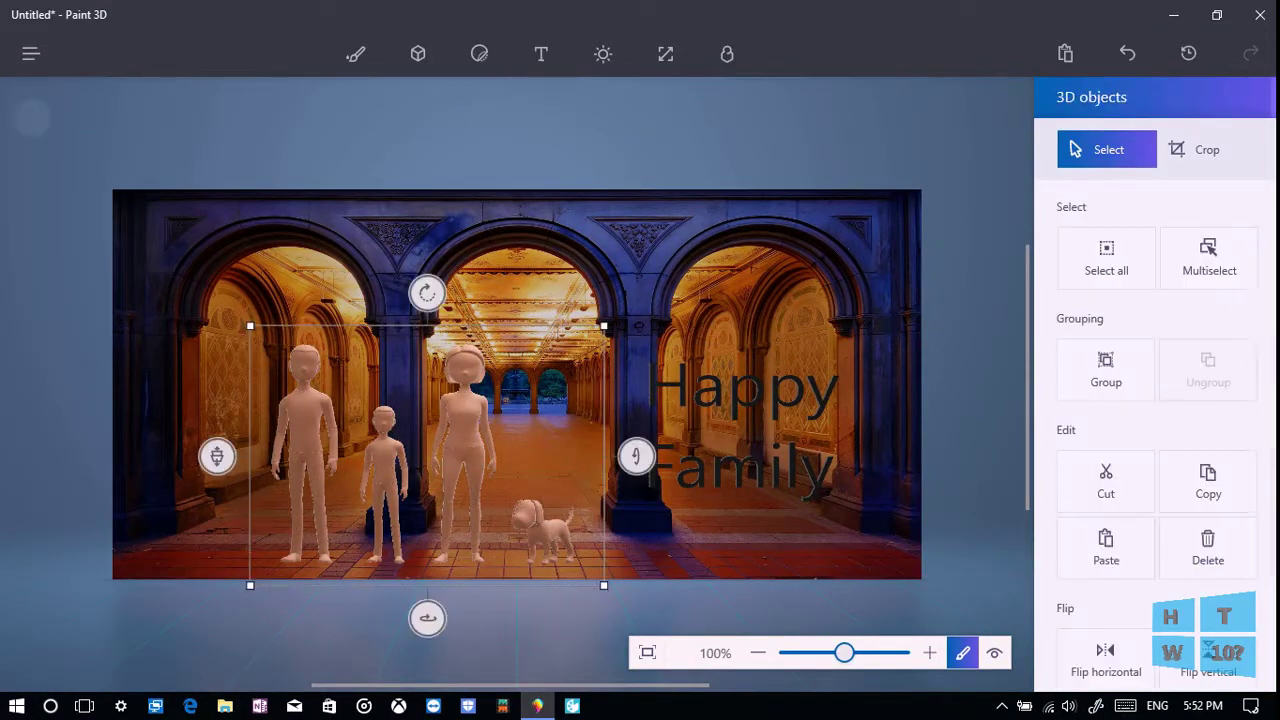
{"action": "left_click_drag", "start_coordinate": [217, 456], "coordinate": [217, 294]}
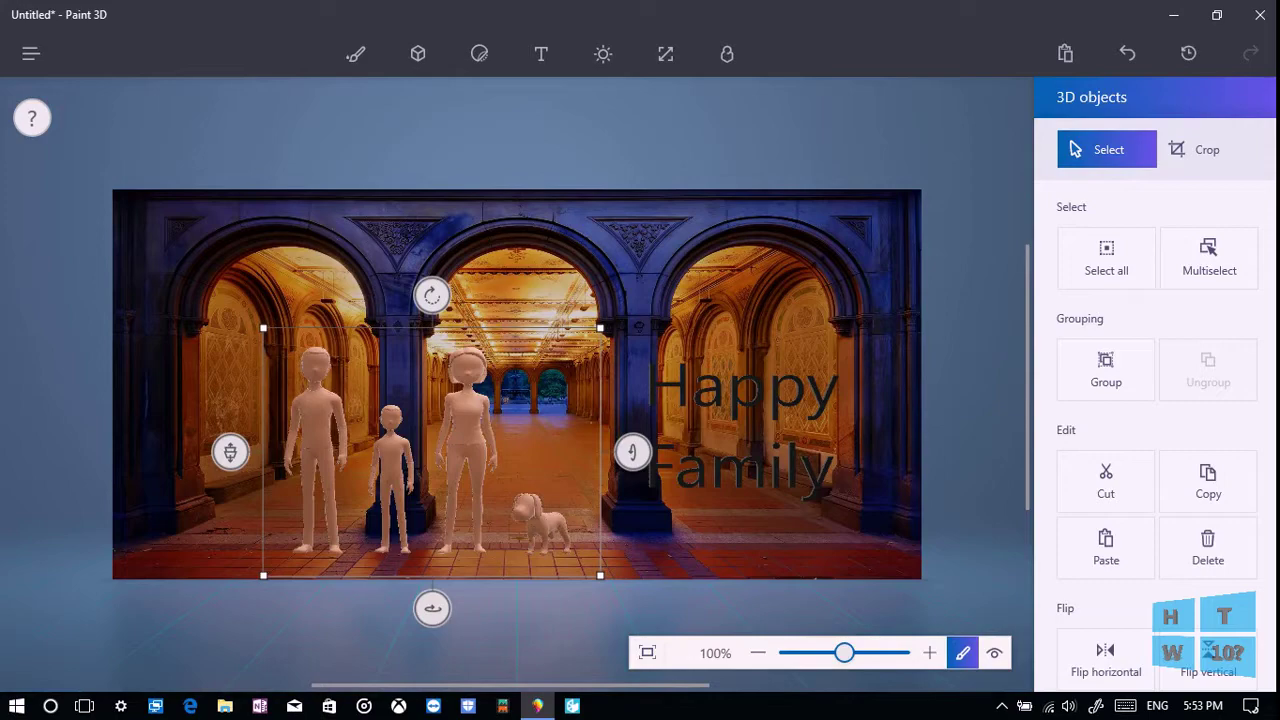
{"action": "left_click", "coordinate": [541, 53]}
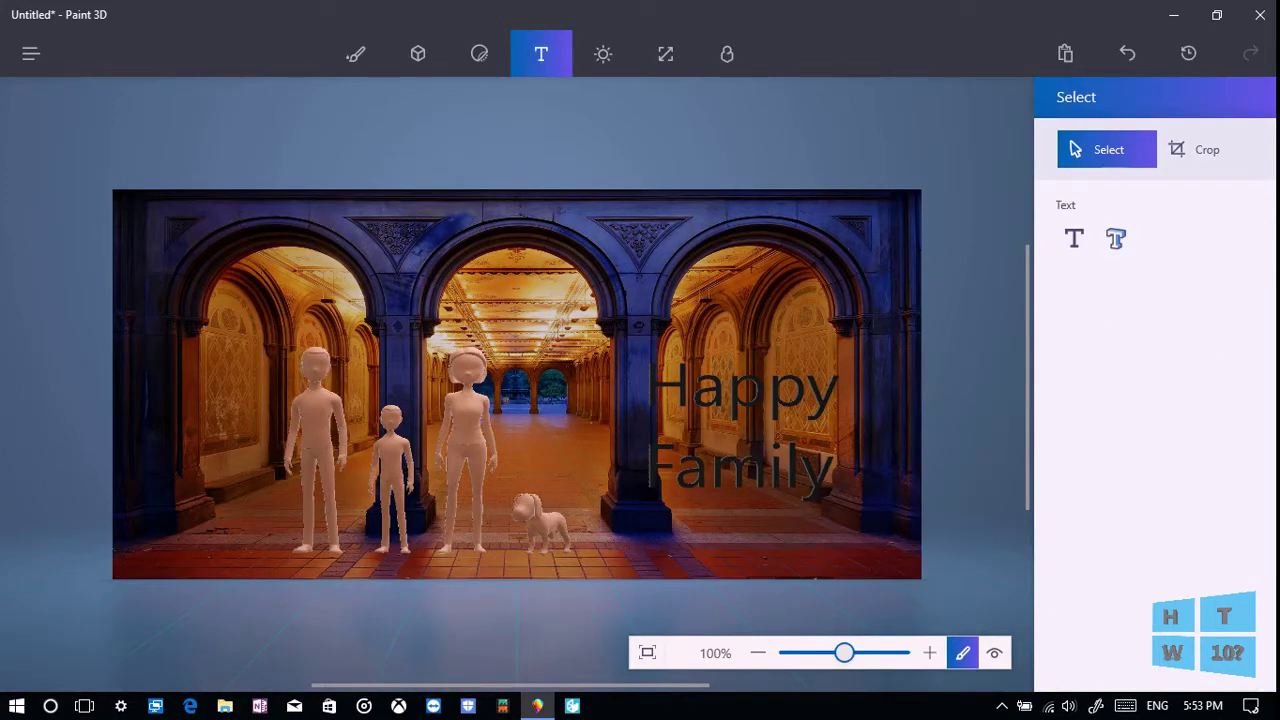
Switch to 3D perspective view to inspect the figures' and text's depth.
{"action": "left_click", "coordinate": [994, 653]}
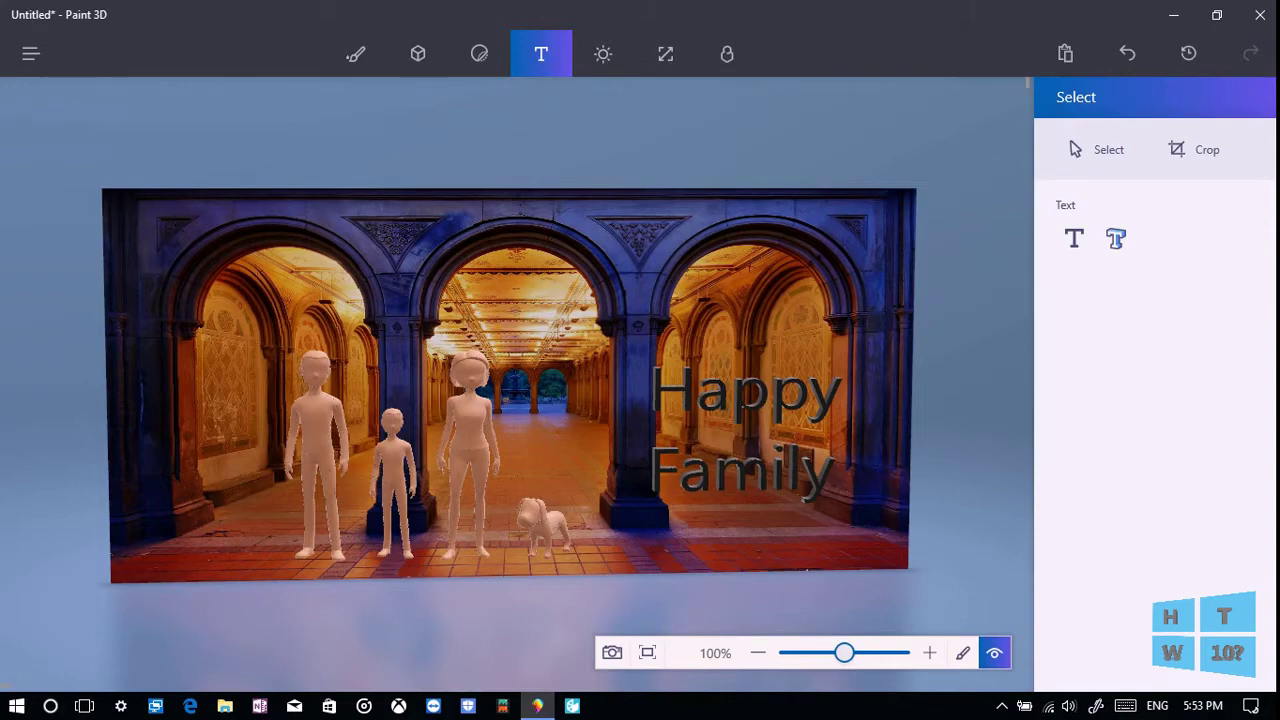
Export the scene to the Desktop as Untitled in 3D - FBX format, then minimize Paint 3D.
{"action": "left_click", "coordinate": [31, 53]}
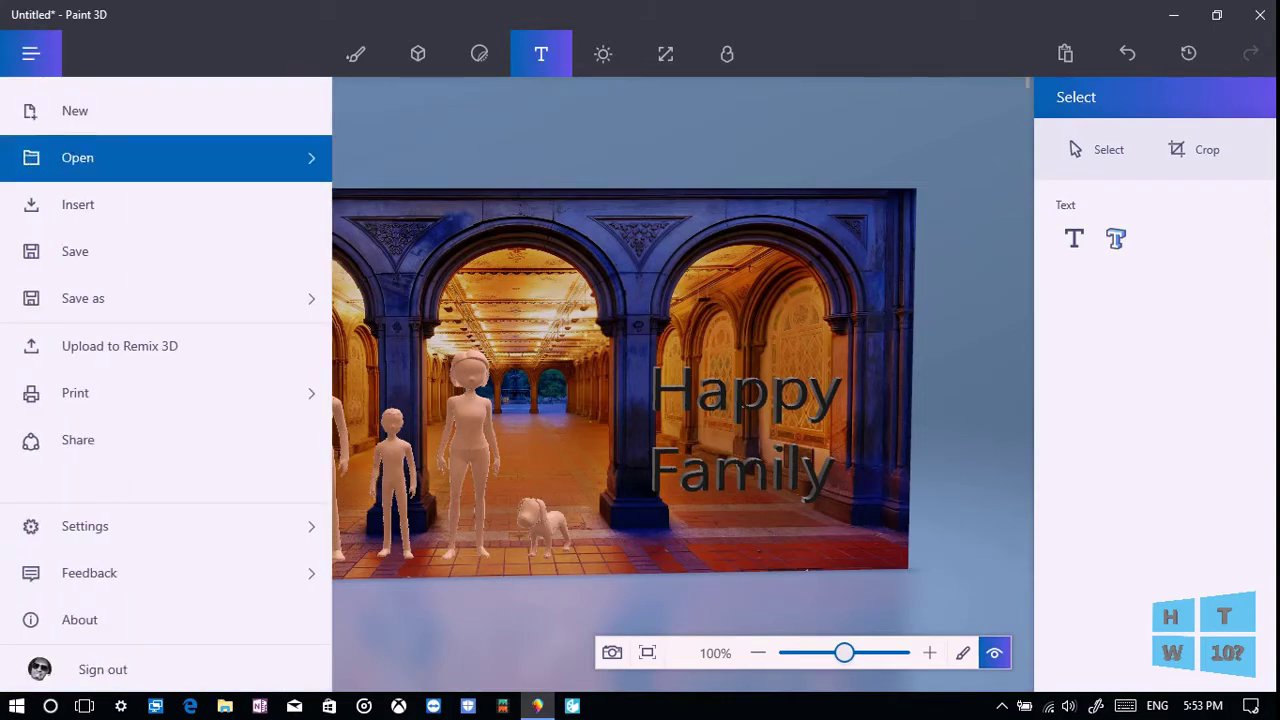
{"action": "left_click", "coordinate": [83, 298]}
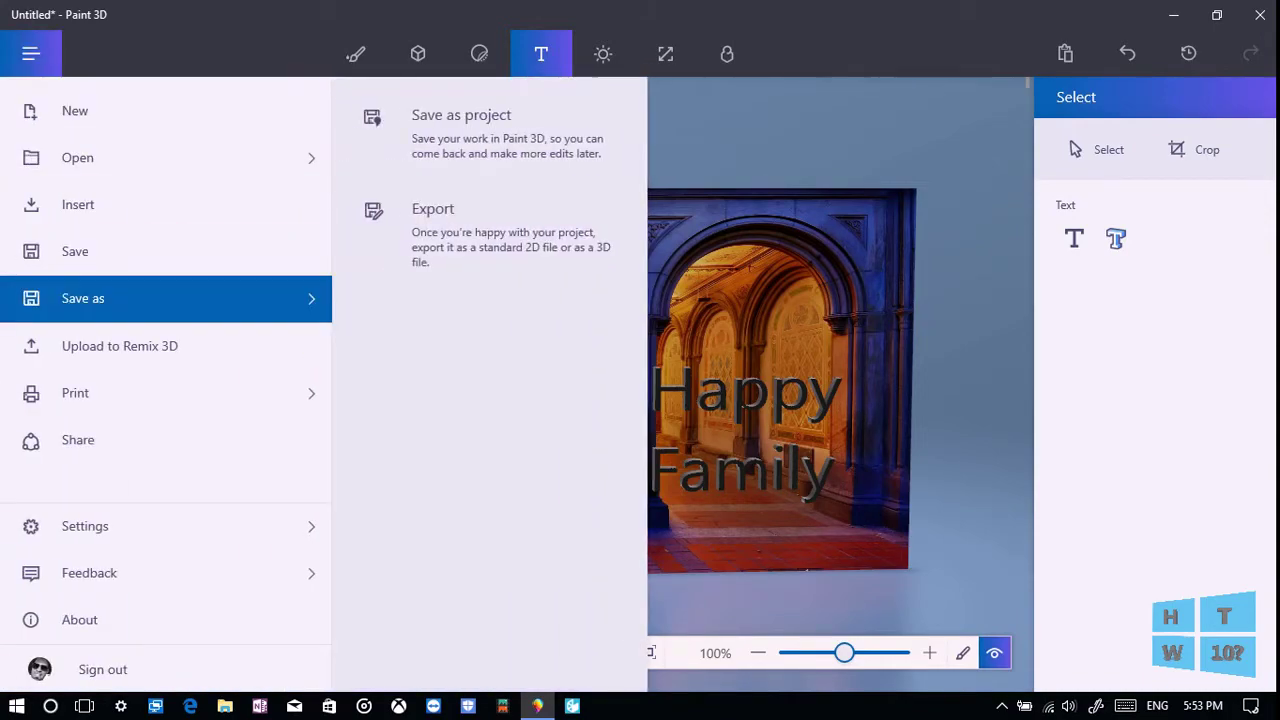
{"action": "left_click", "coordinate": [433, 210]}
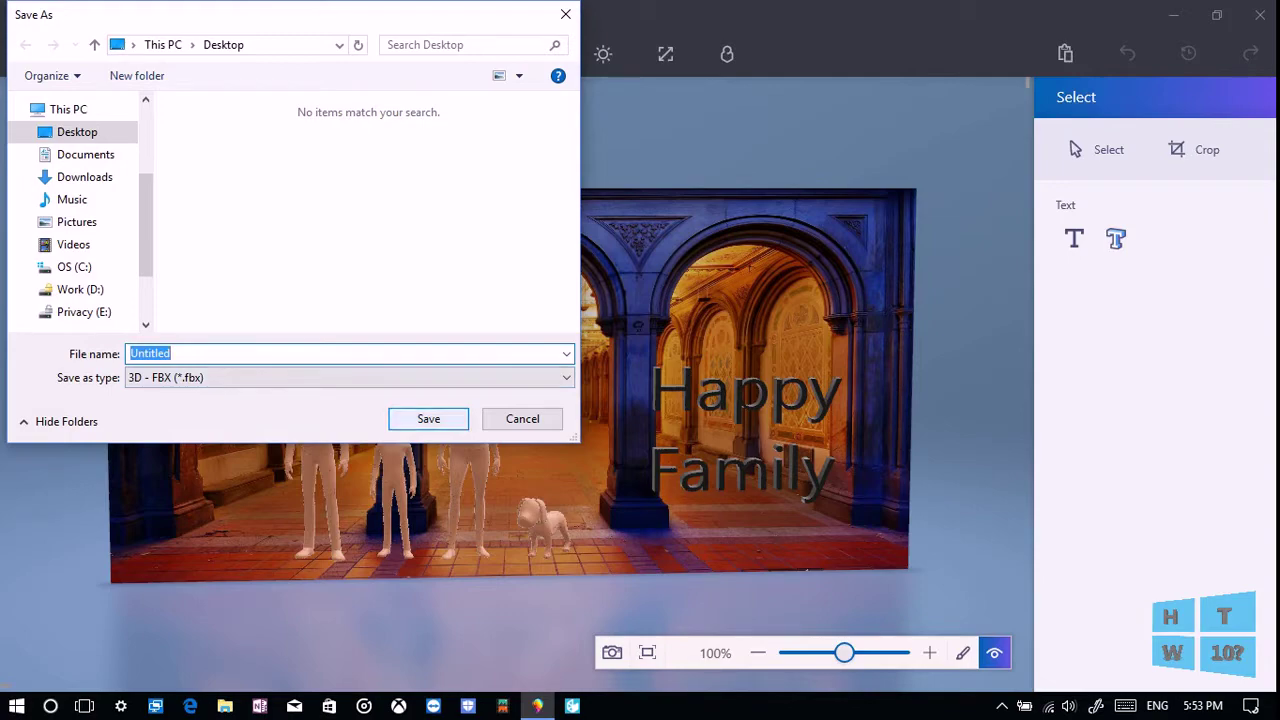
{"action": "left_click", "coordinate": [428, 419]}
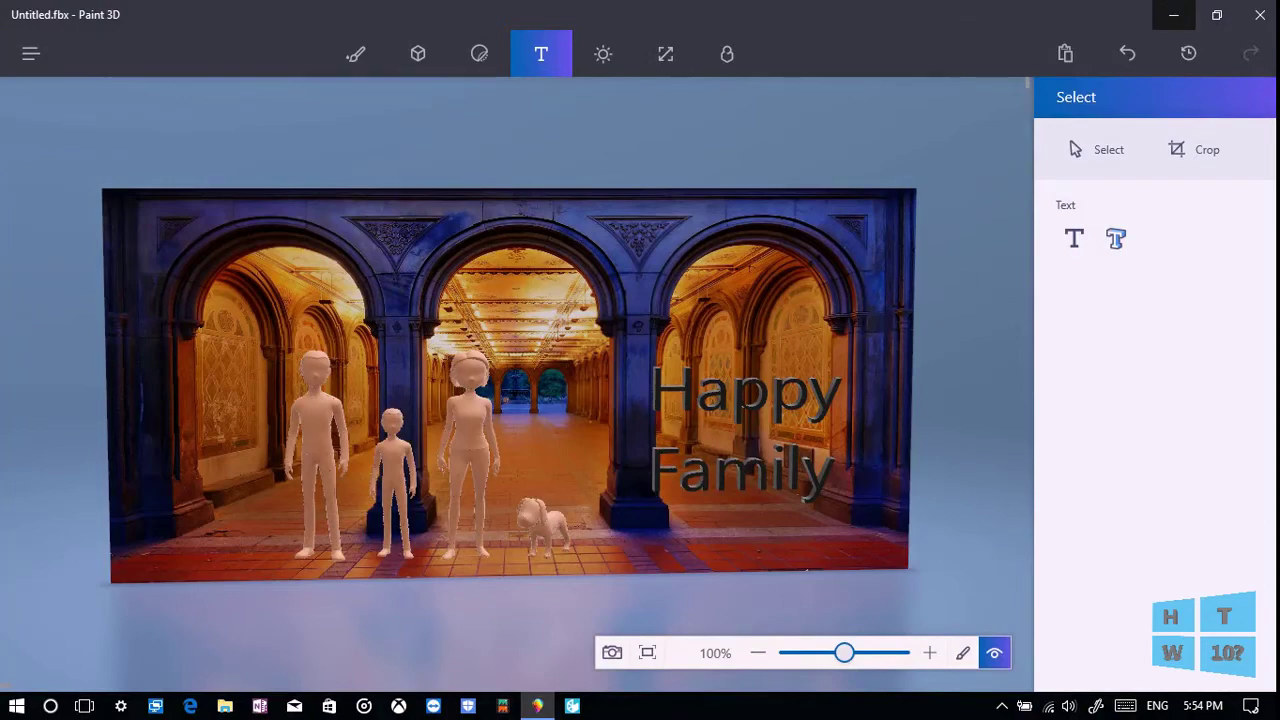
{"action": "left_click", "coordinate": [1173, 15]}
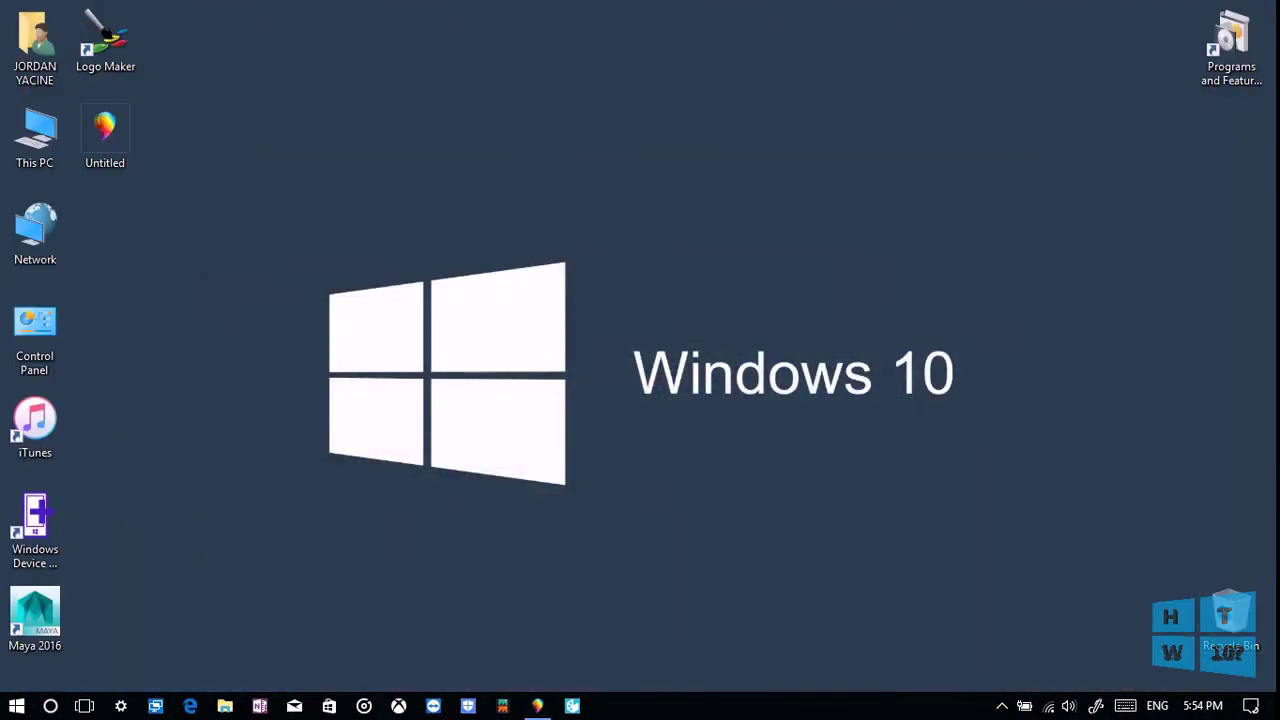
Launch View 3D and load Untitled.fbx from the Desktop.
{"action": "left_click", "coordinate": [572, 706]}
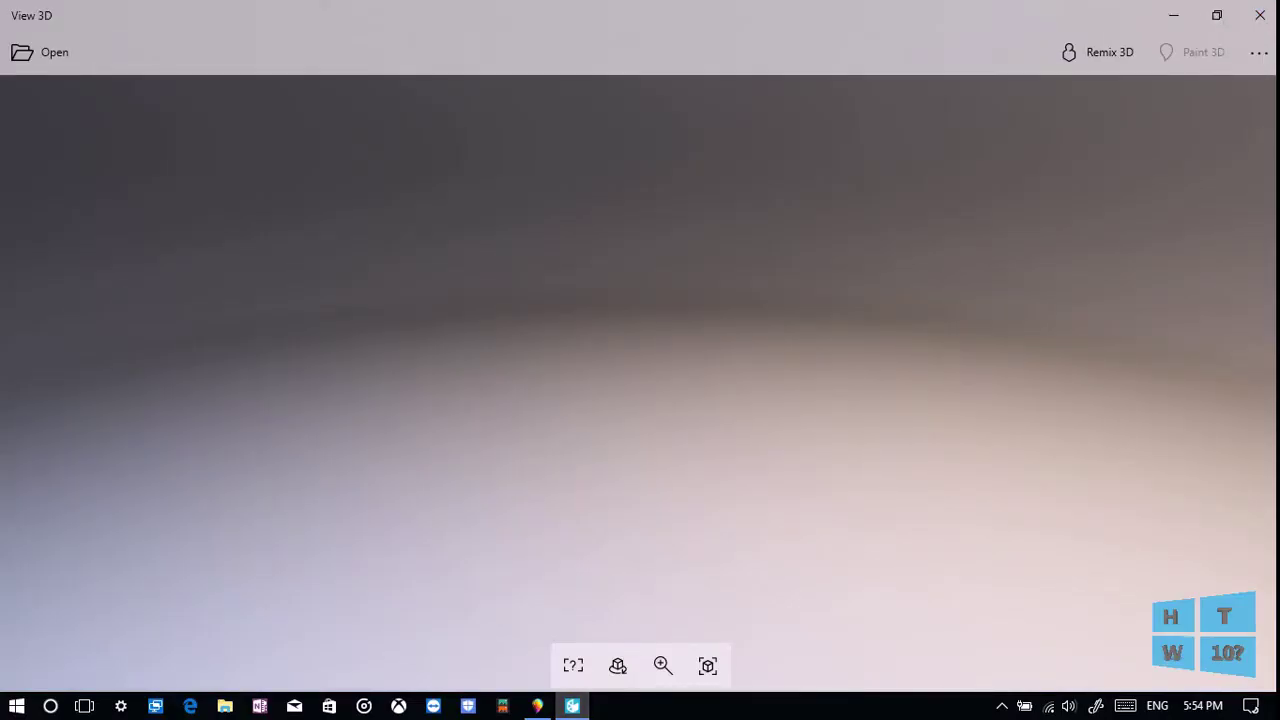
{"action": "left_click", "coordinate": [40, 52]}
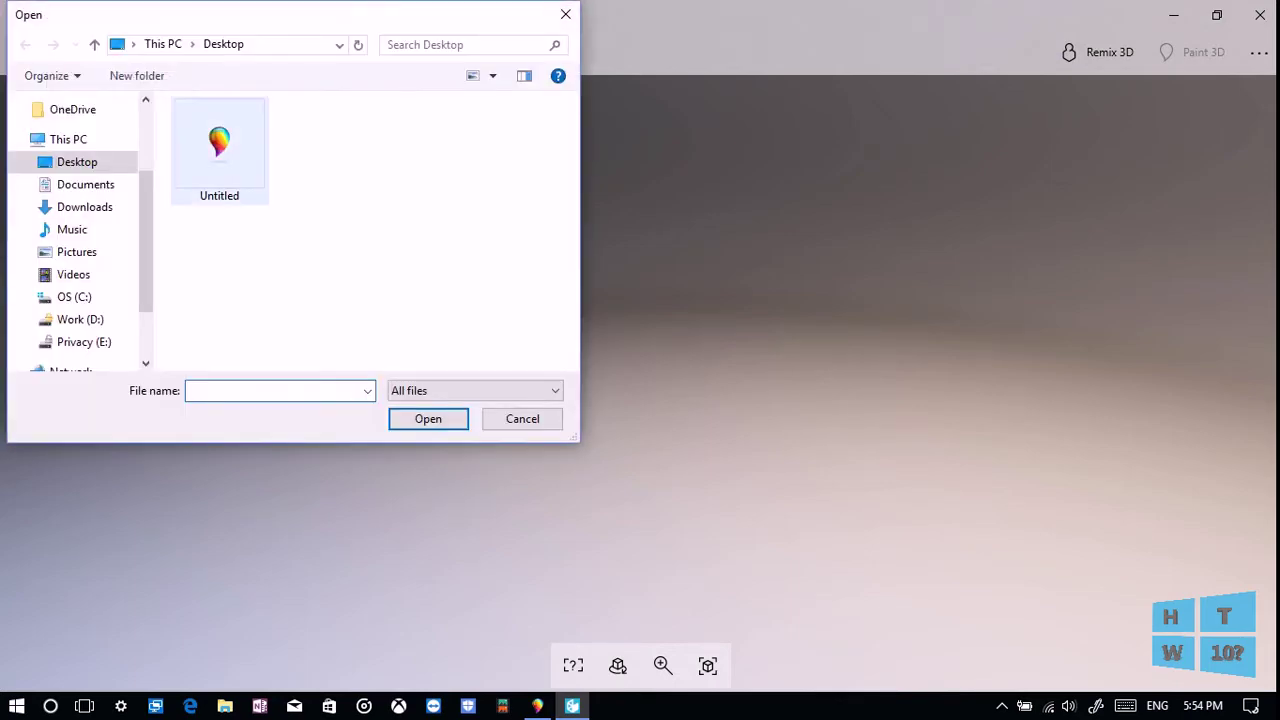
{"action": "left_click", "coordinate": [219, 150]}
{"action": "left_click", "coordinate": [428, 418]}
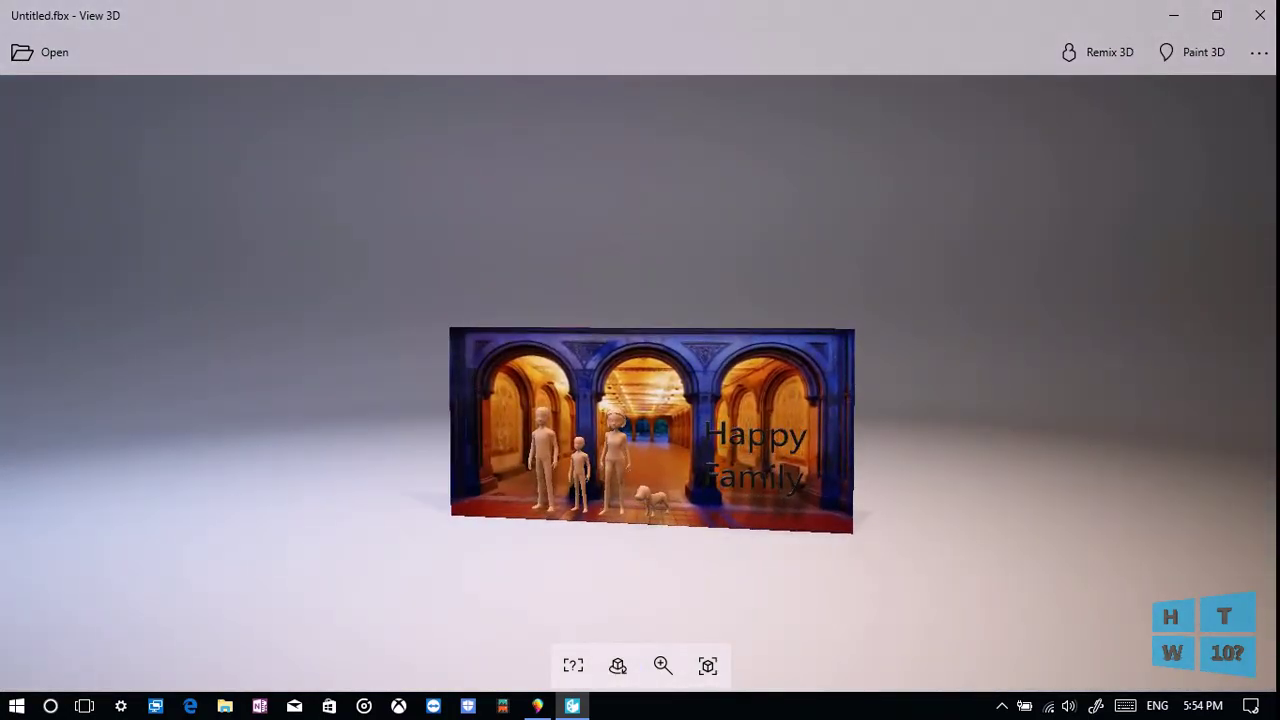
Zoom in on the arches scene with the zoom slider and turn on automatic model rotation.
{"action": "left_click", "coordinate": [663, 665]}
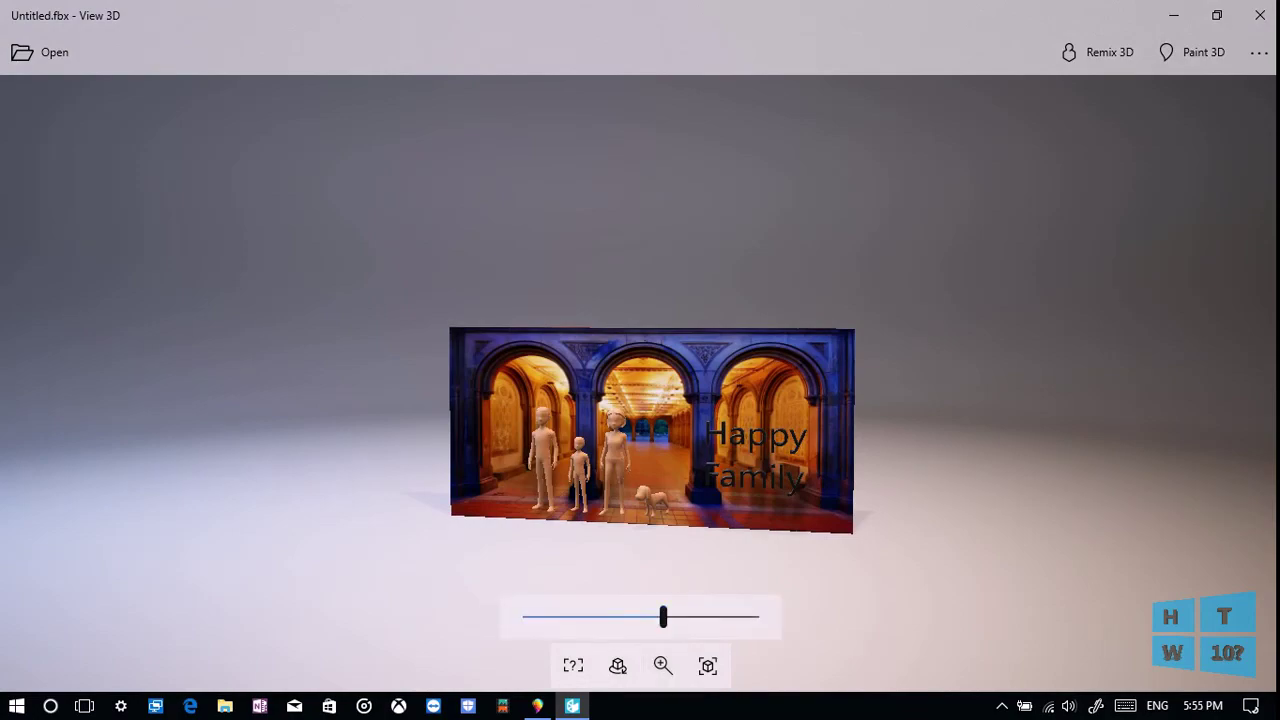
{"action": "scroll", "coordinate": [652, 430], "scroll_direction": "down", "scroll_amount": 1}
{"action": "scroll", "coordinate": [652, 430], "scroll_direction": "down", "scroll_amount": 1}
{"action": "scroll", "coordinate": [652, 430], "scroll_direction": "up", "scroll_amount": 4}
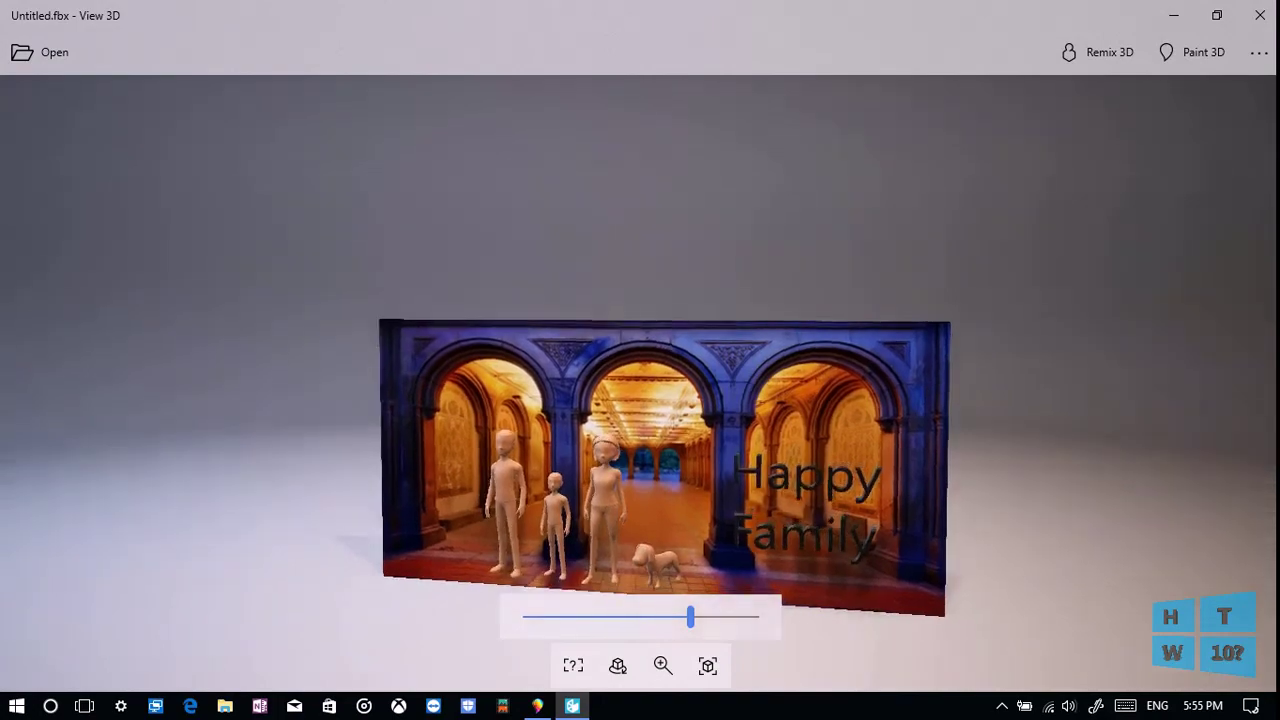
{"action": "left_click", "coordinate": [618, 665]}
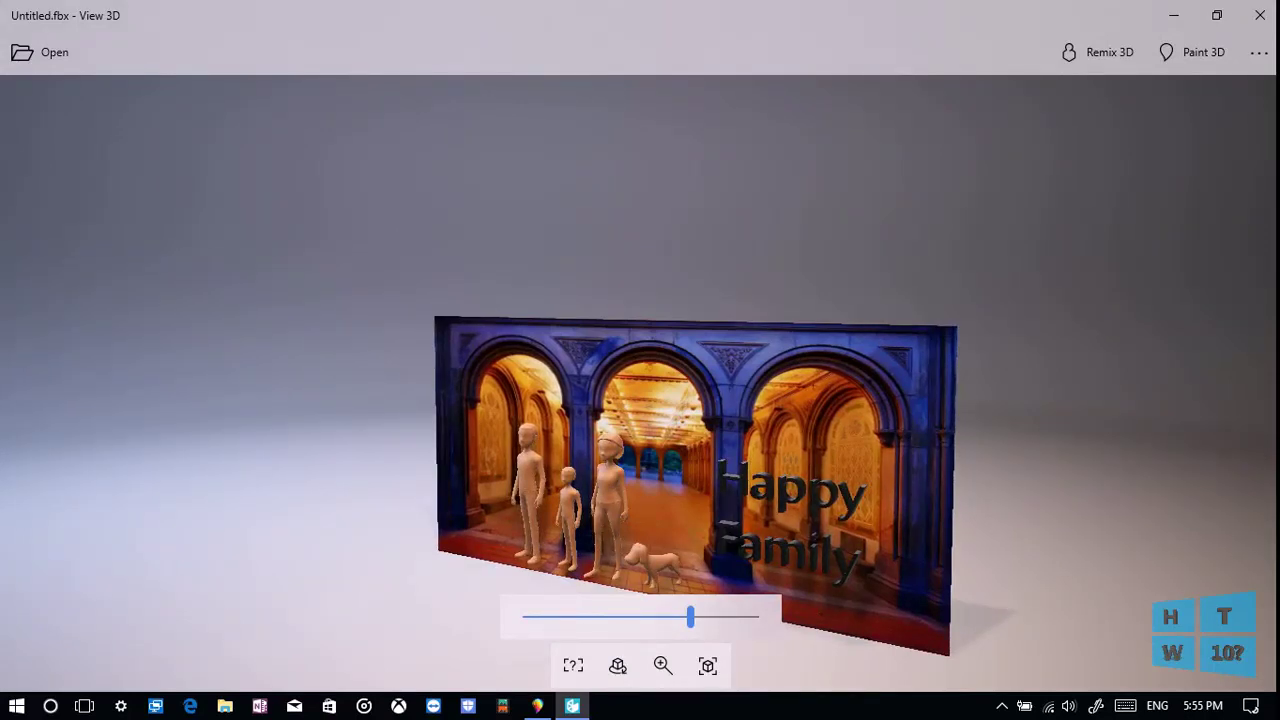
{"action": "left_click", "coordinate": [663, 665]}
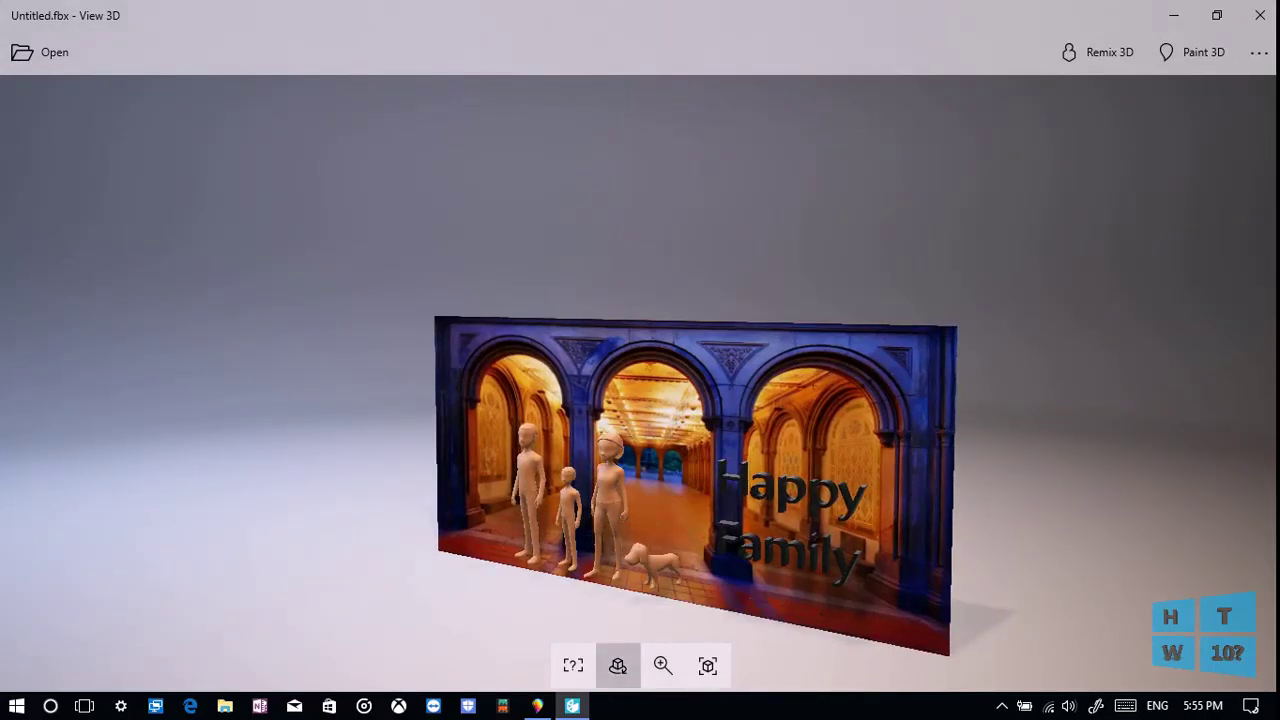
{"action": "left_click", "coordinate": [618, 665]}
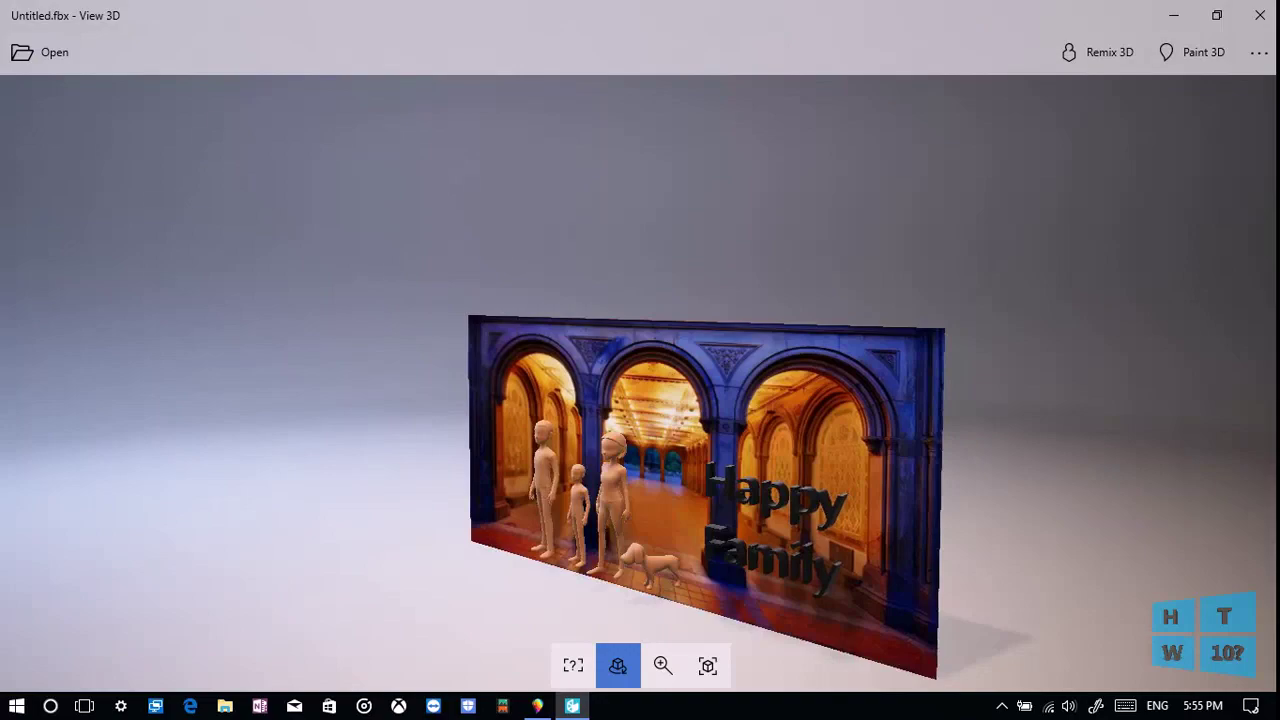